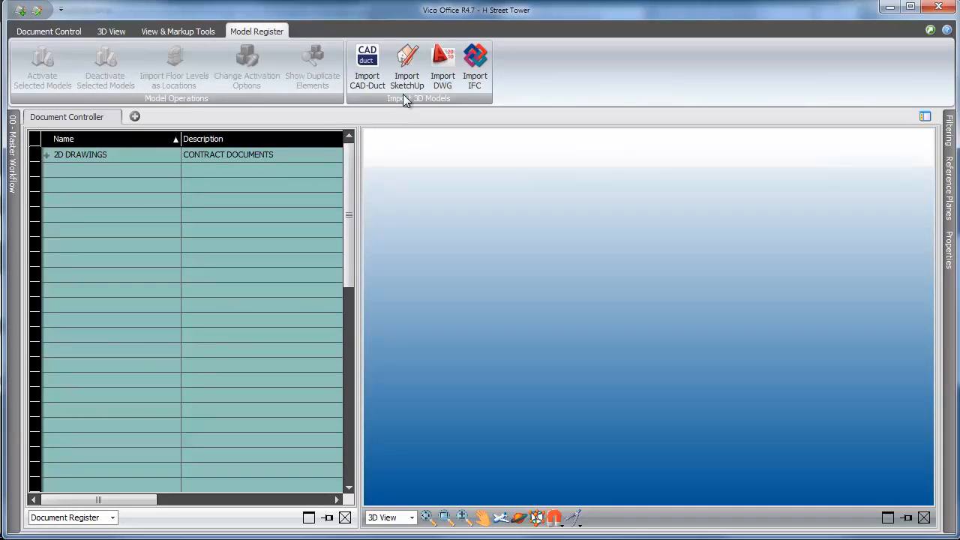
Import the SketchUp file 00-MASS Mass Model.skp from 00-Mass Zones, Design version 1, as a new model in H Street Tower
click(407, 71)
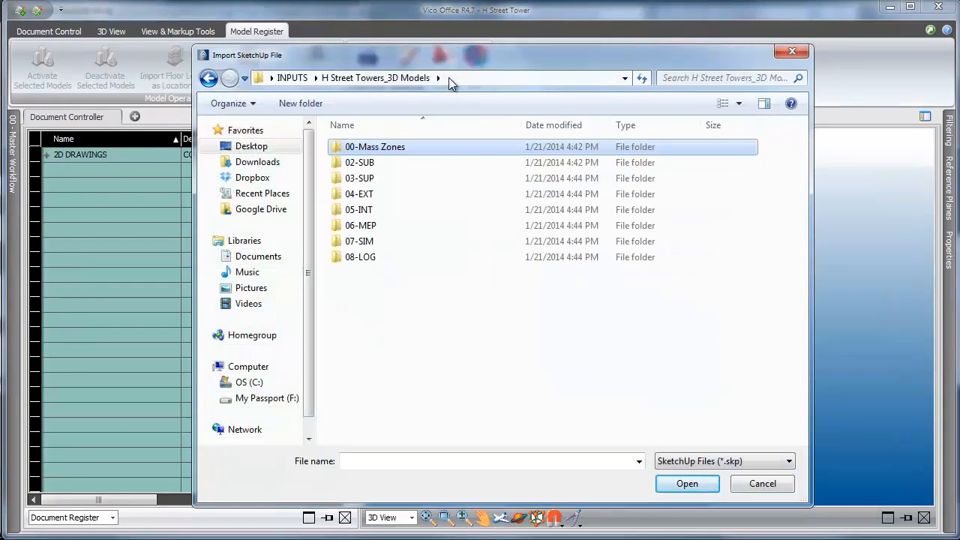
double_click(396, 154)
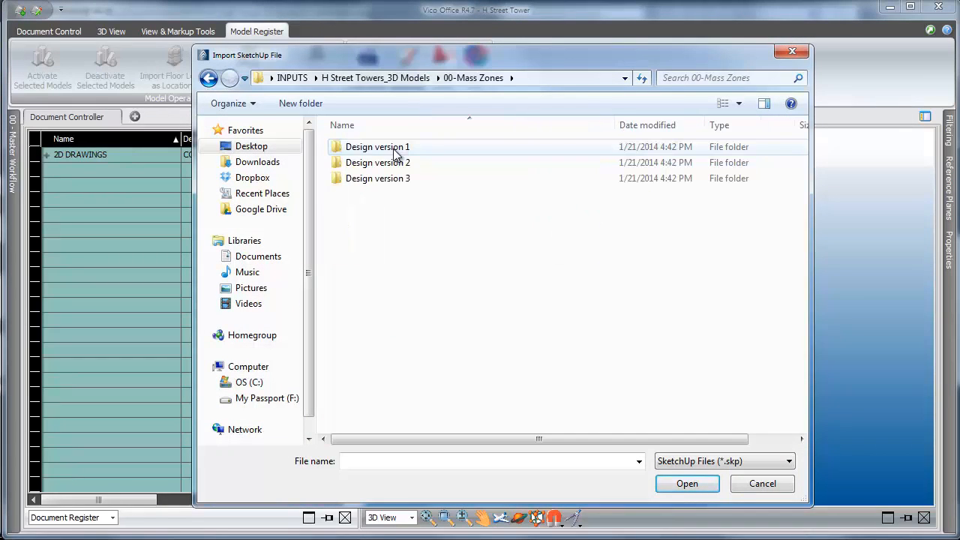
double_click(395, 150)
click(396, 149)
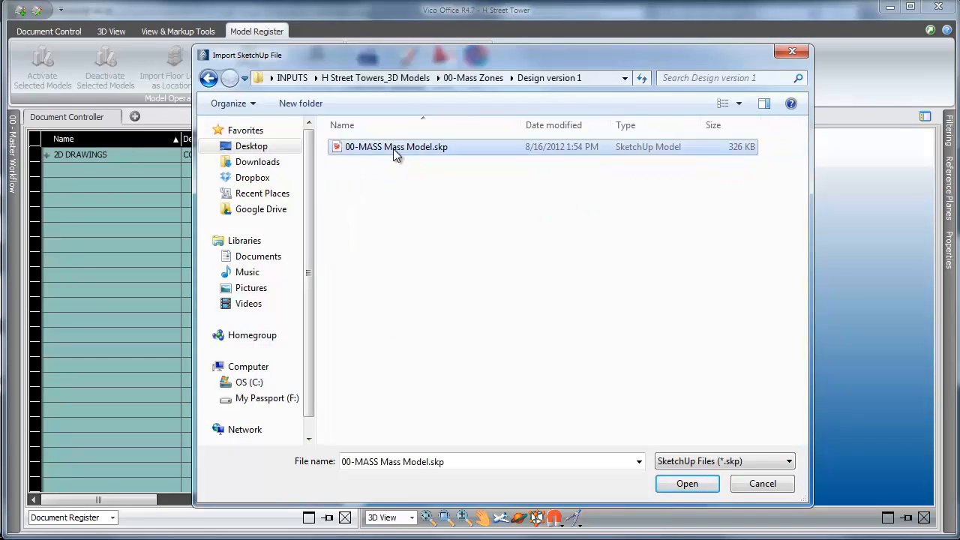
click(672, 485)
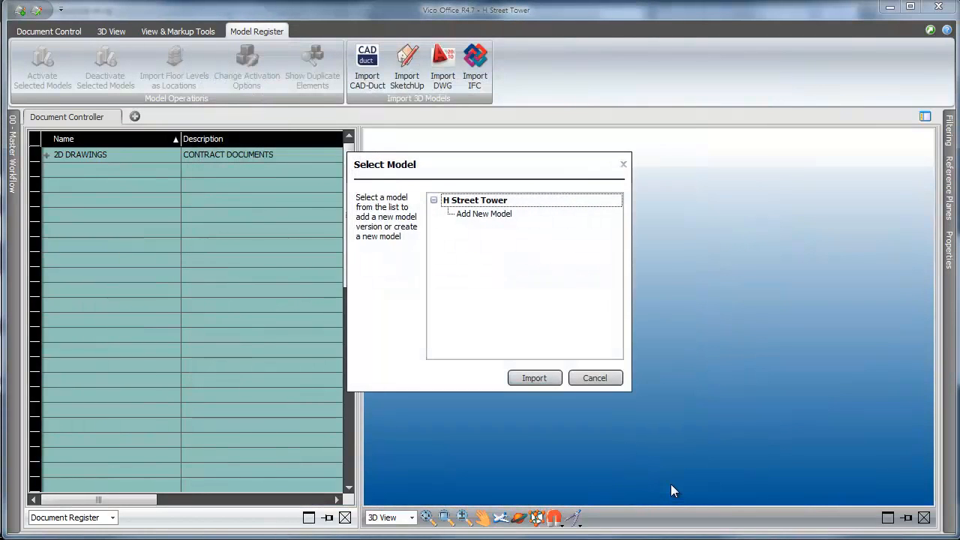
click(485, 214)
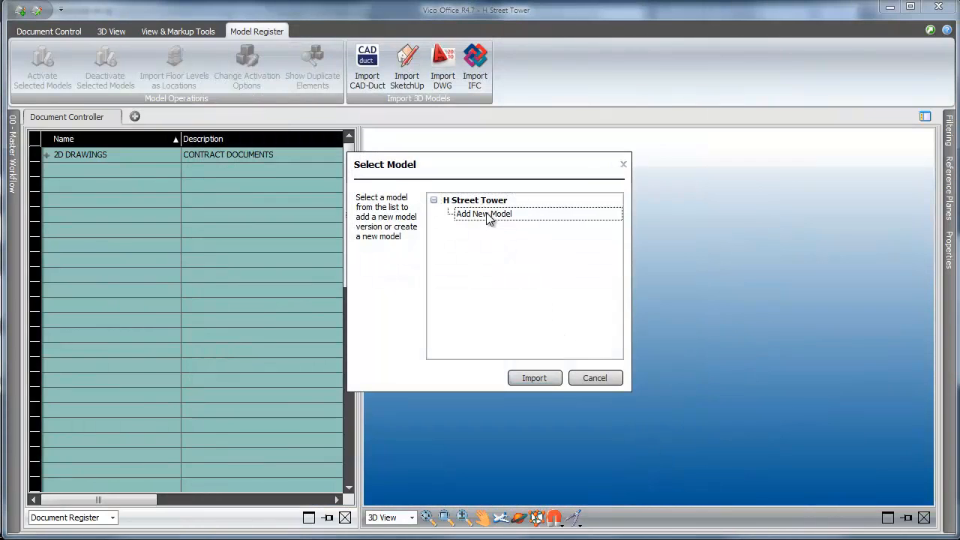
click(550, 378)
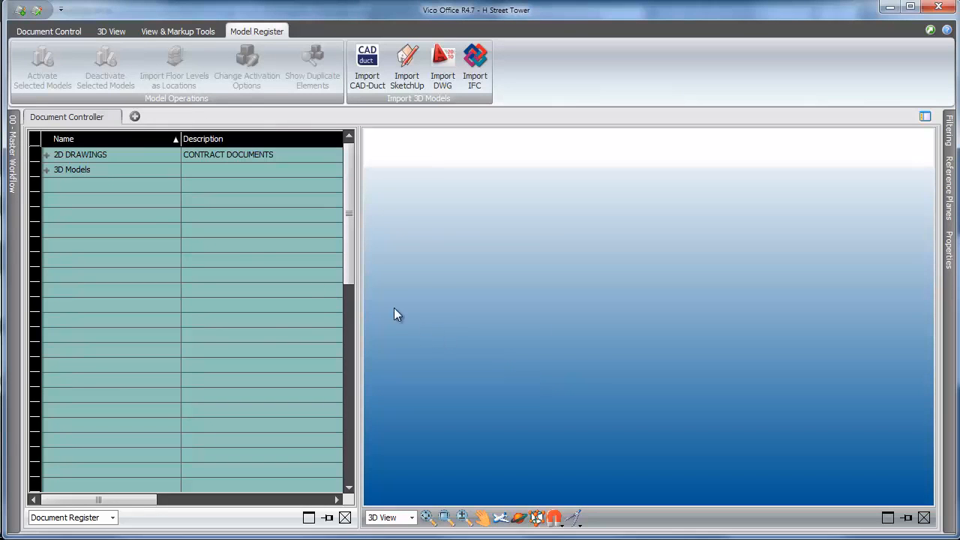
Set the activation options of 00-MASS Mass Model under 3D Models to use Layer Name
click(46, 170)
click(210, 203)
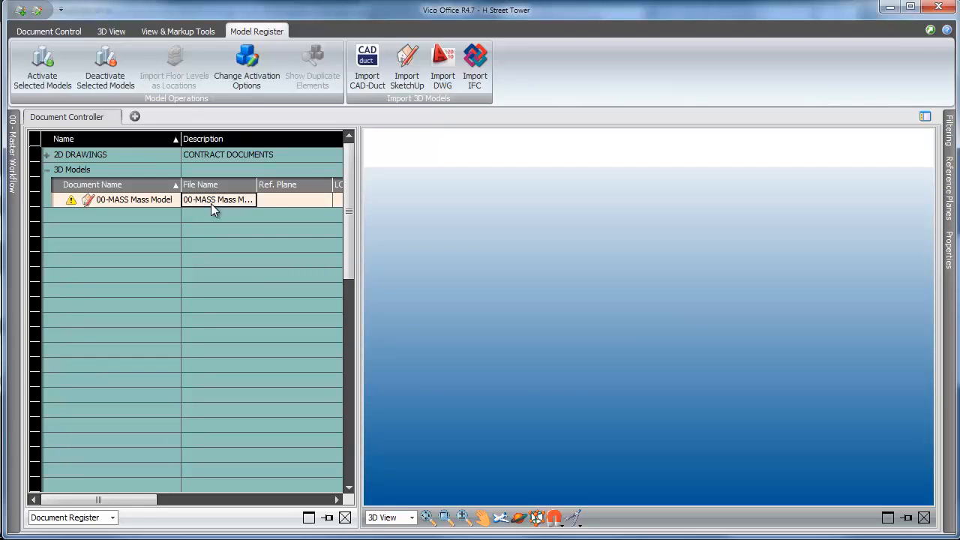
click(232, 63)
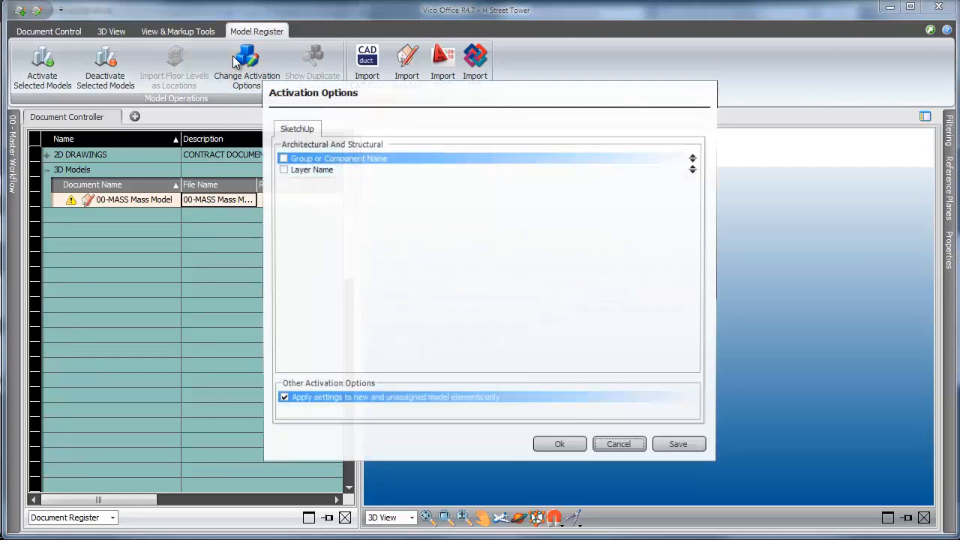
click(282, 170)
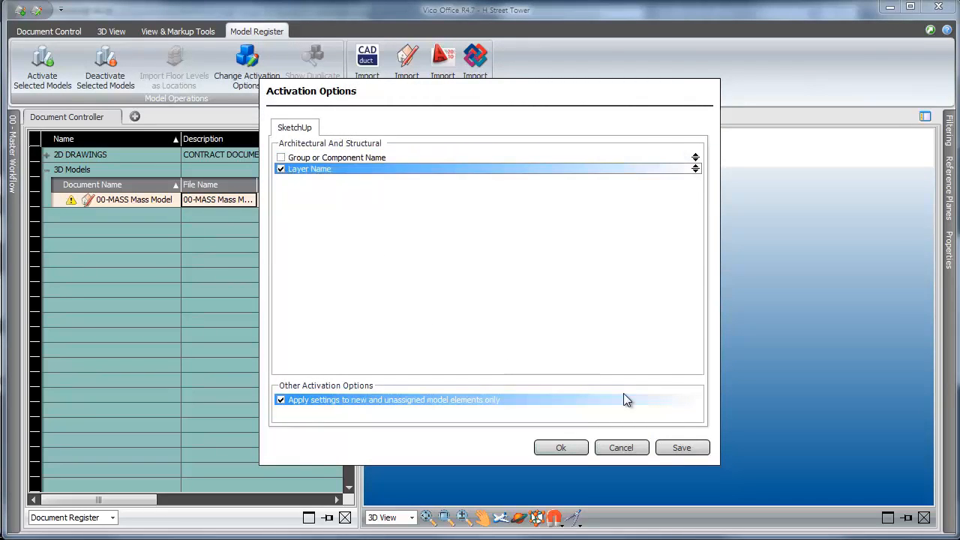
click(565, 447)
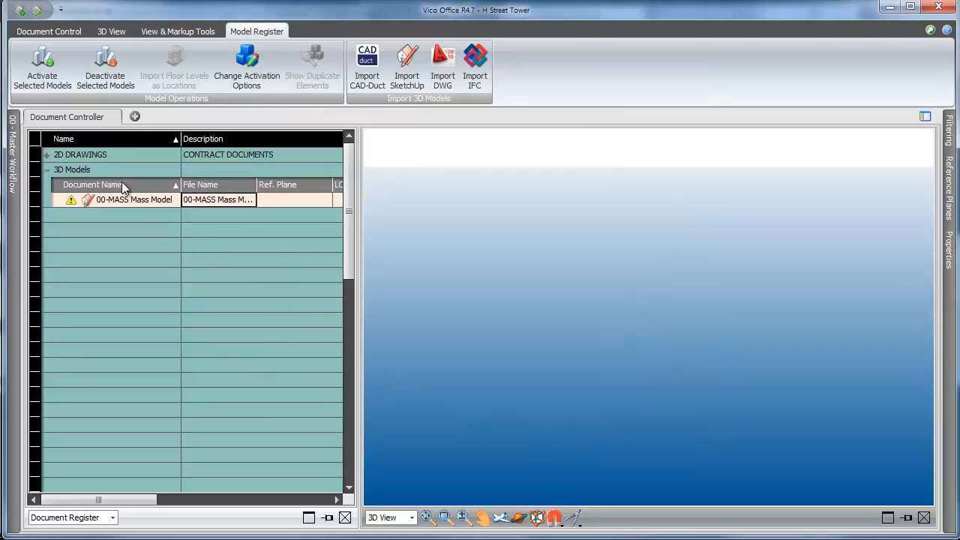
Activate 00-MASS Mass Model and show the whole building at an angle in the 3D view
click(42, 69)
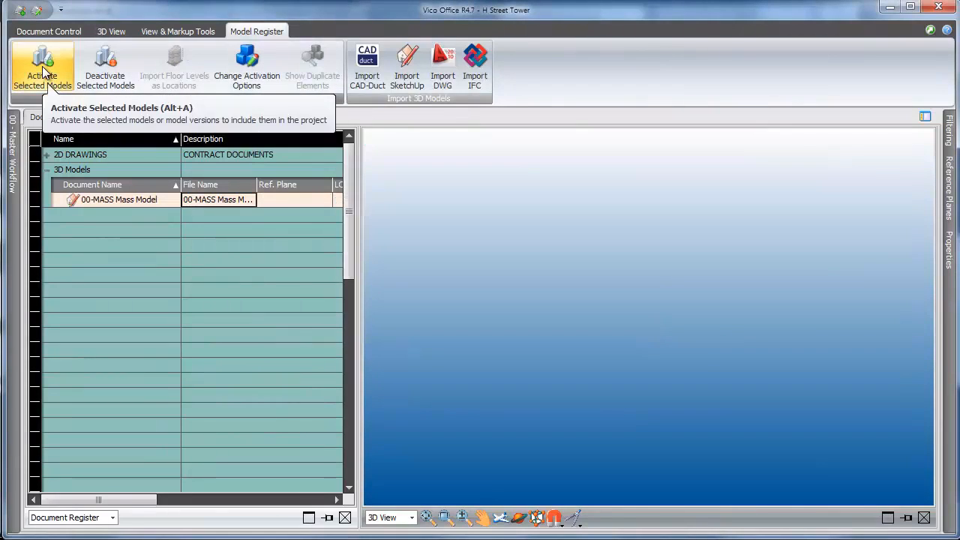
click(427, 517)
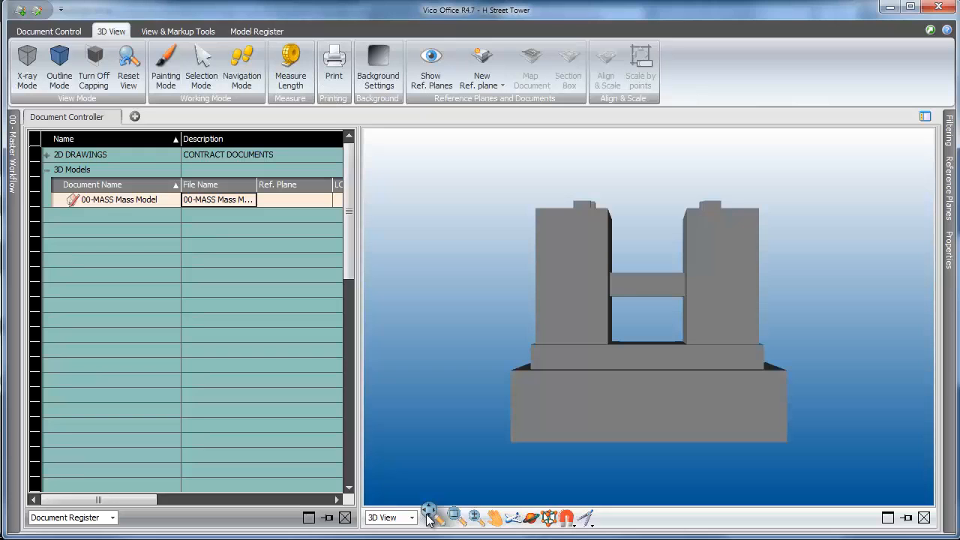
click(530, 517)
drag(846, 365, 697, 381)
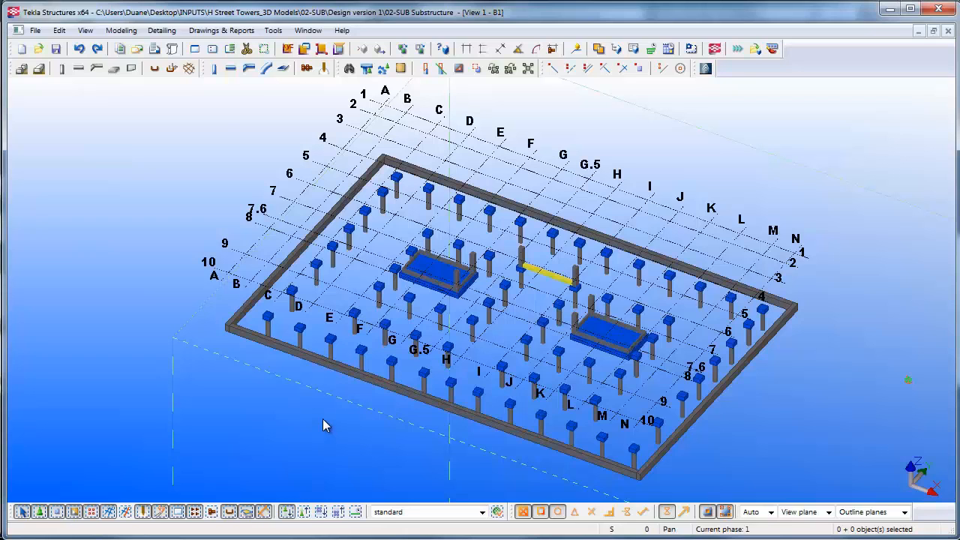
In Tekla Structures, select all objects of the 02-SUB Substructure model and publish them as a new model in the H Street Tower project
key(ctrl+a)
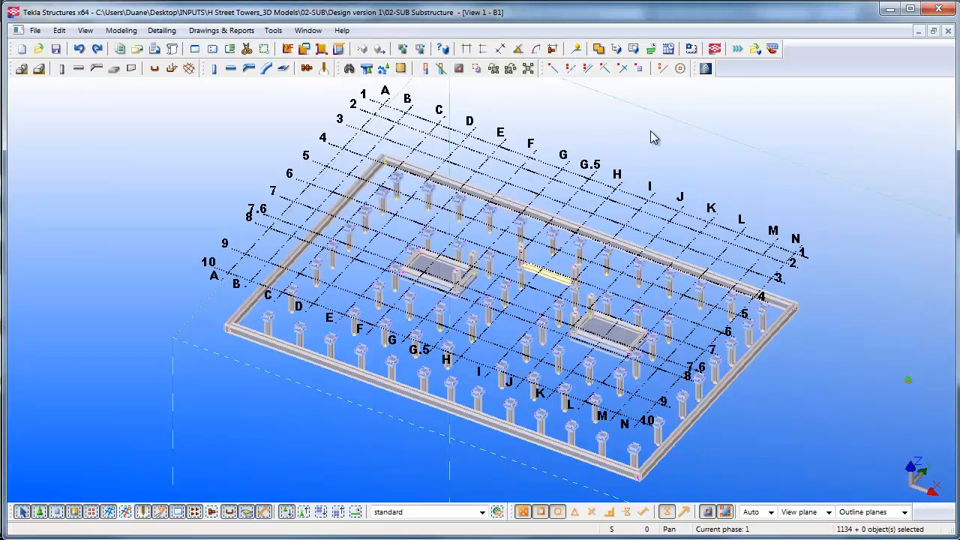
click(707, 69)
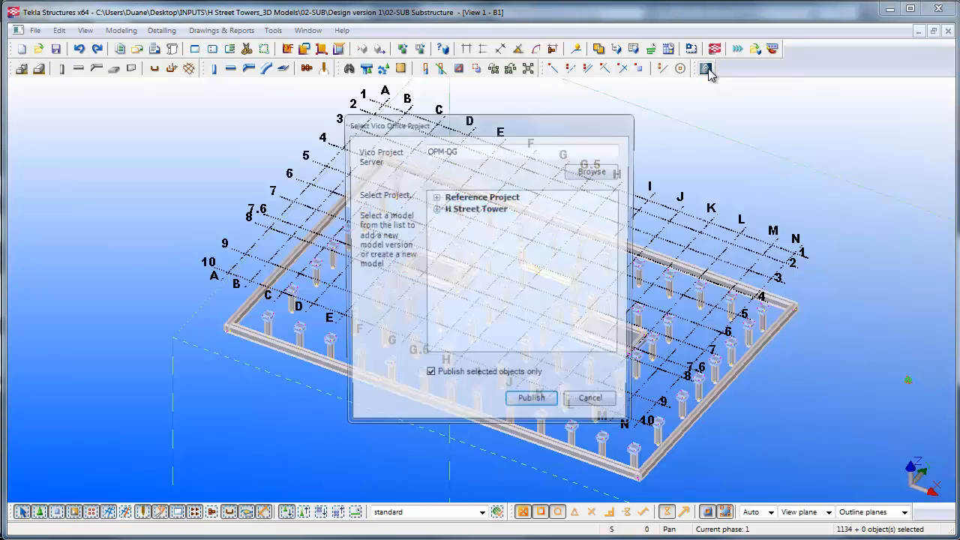
click(435, 209)
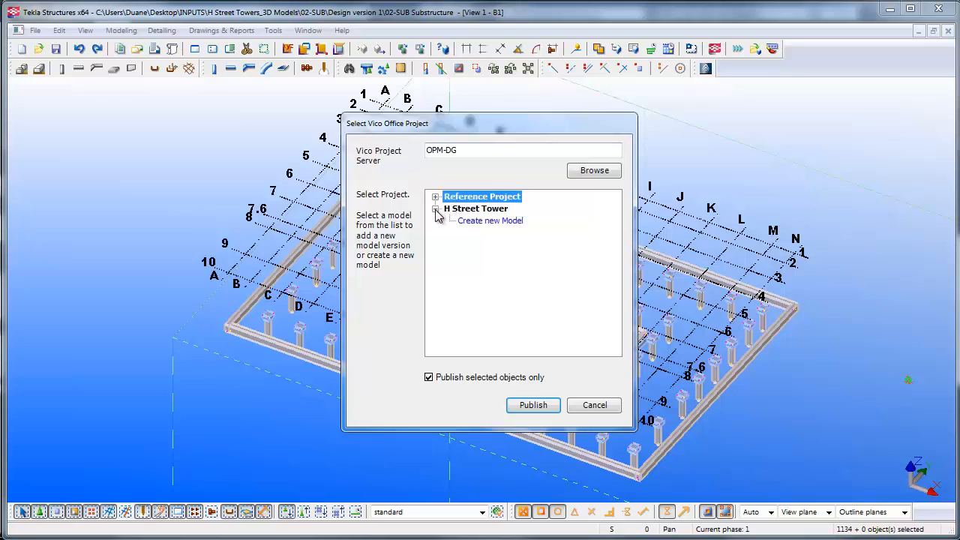
click(477, 221)
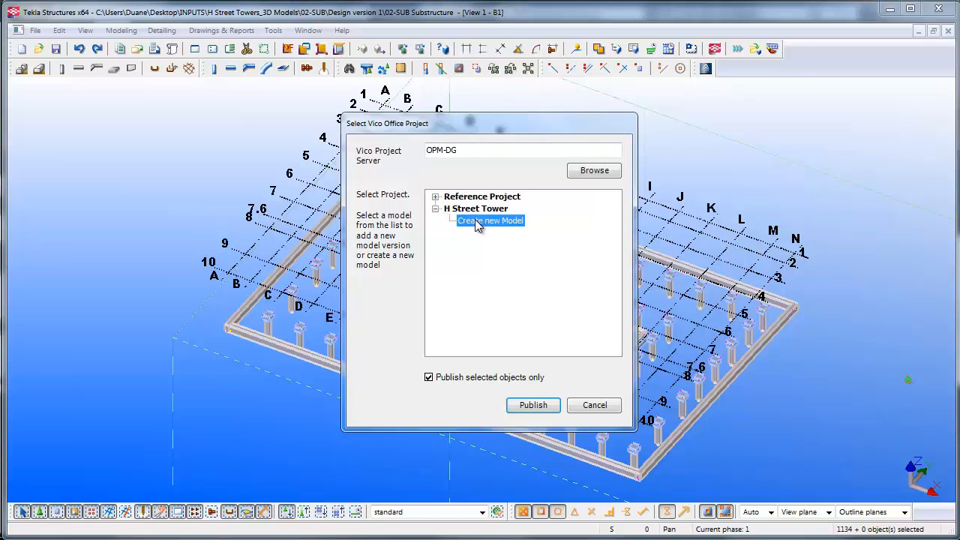
click(543, 406)
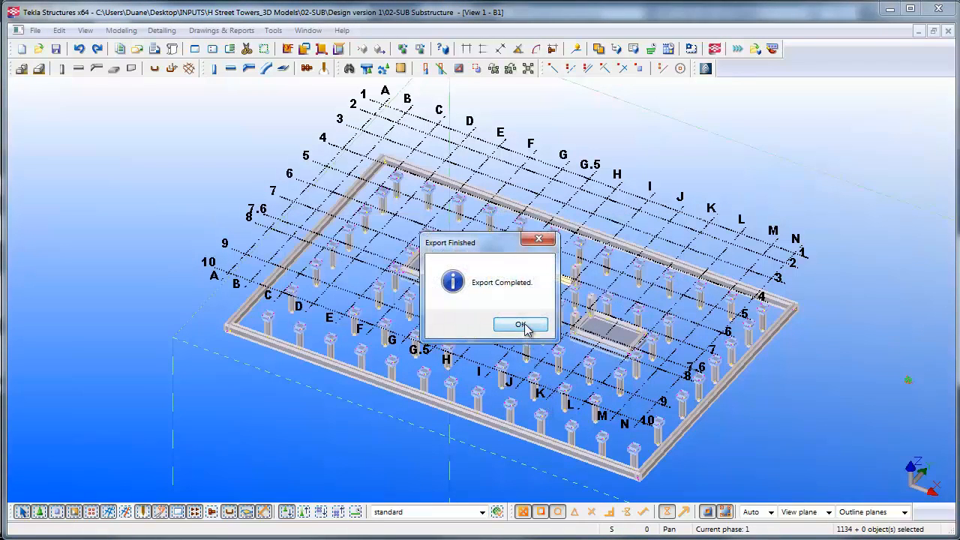
click(521, 325)
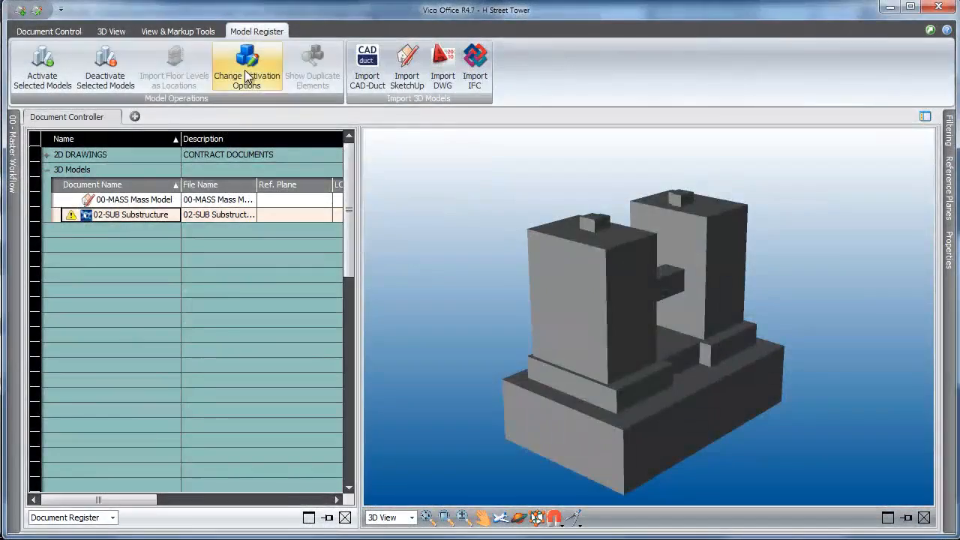
Back in Vico Office, set the 02-SUB Substructure model's activation options to Assembly Name and activate the model
click(247, 75)
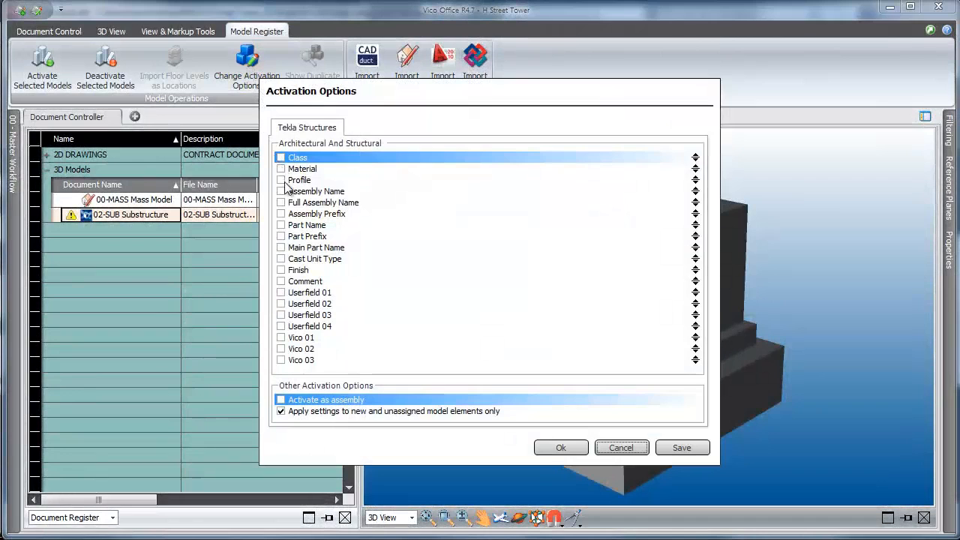
click(282, 191)
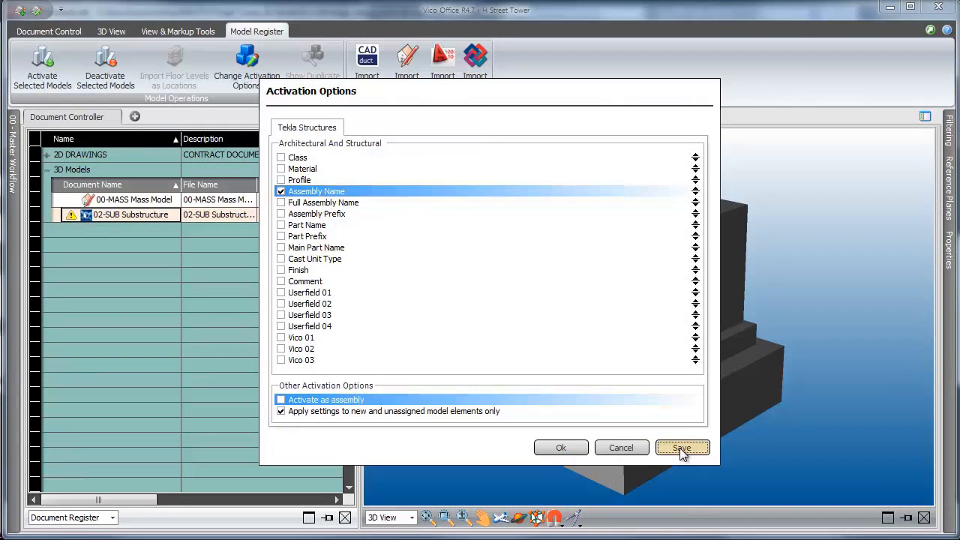
click(561, 447)
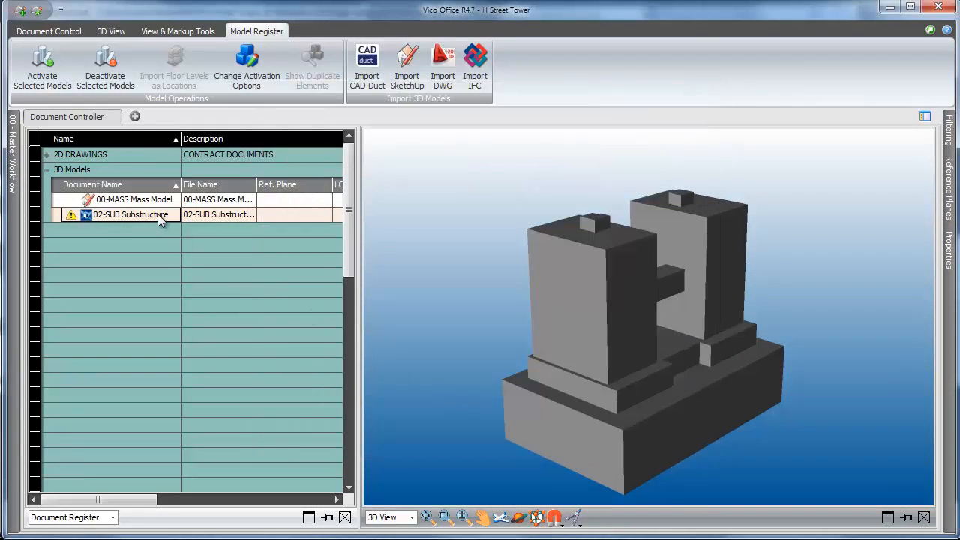
click(51, 68)
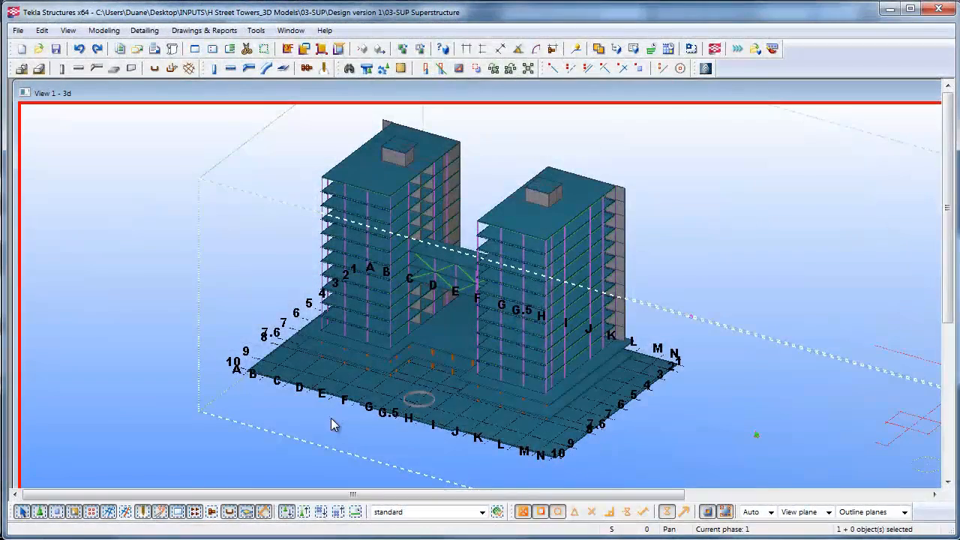
In Tekla Structures, select all objects of the 03-SUP Superstructure model and publish them as a new model in the H Street Tower project
key(ctrl+a)
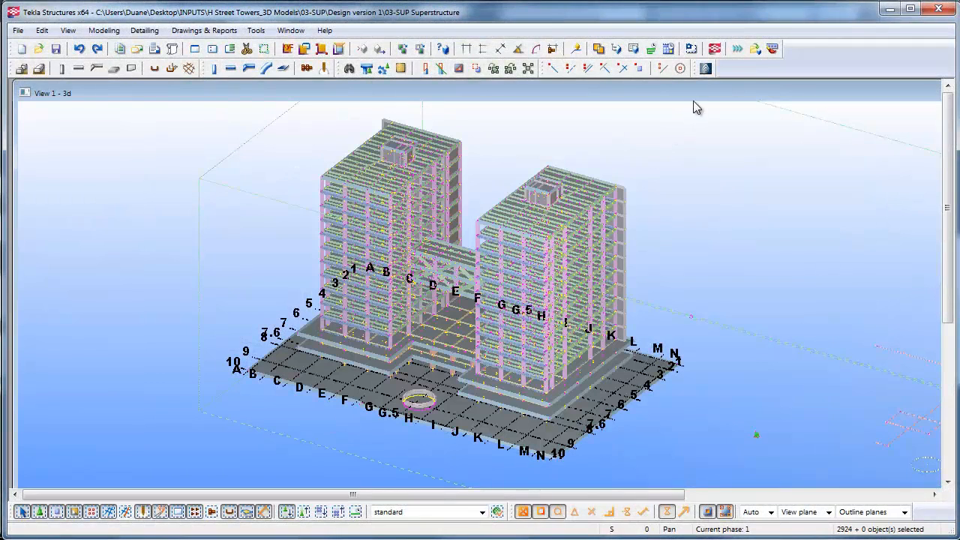
click(705, 69)
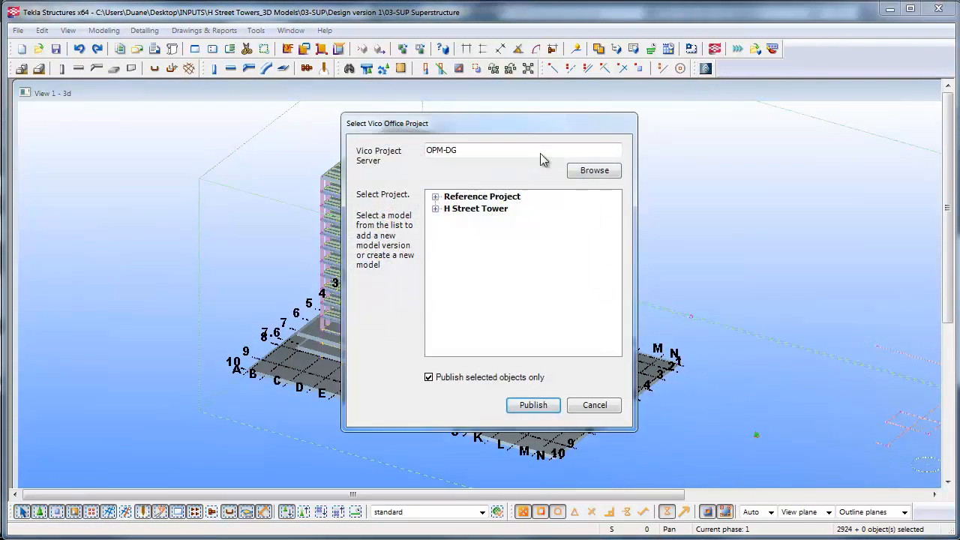
click(435, 209)
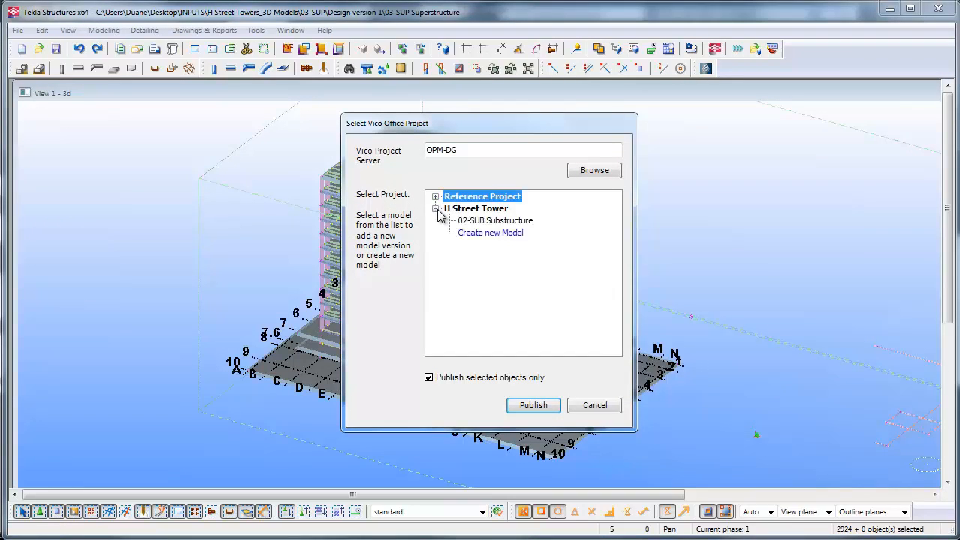
click(491, 233)
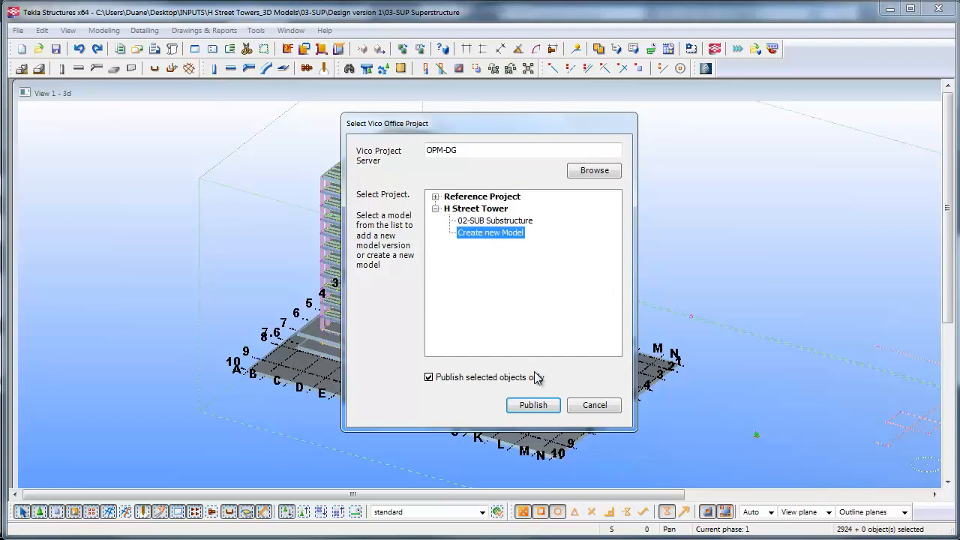
click(547, 411)
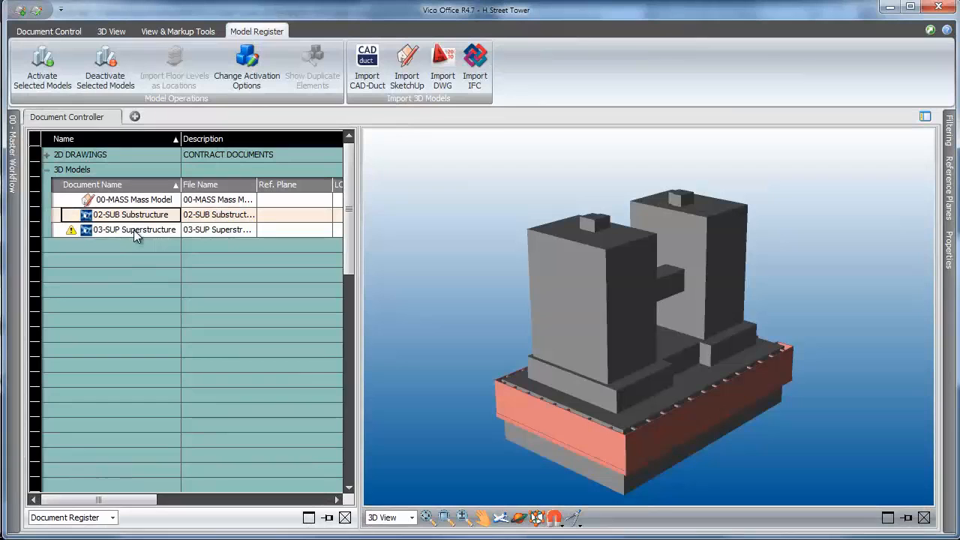
In Vico Office, save Assembly Name as the activation option for 03-SUP Superstructure and activate the model
click(134, 230)
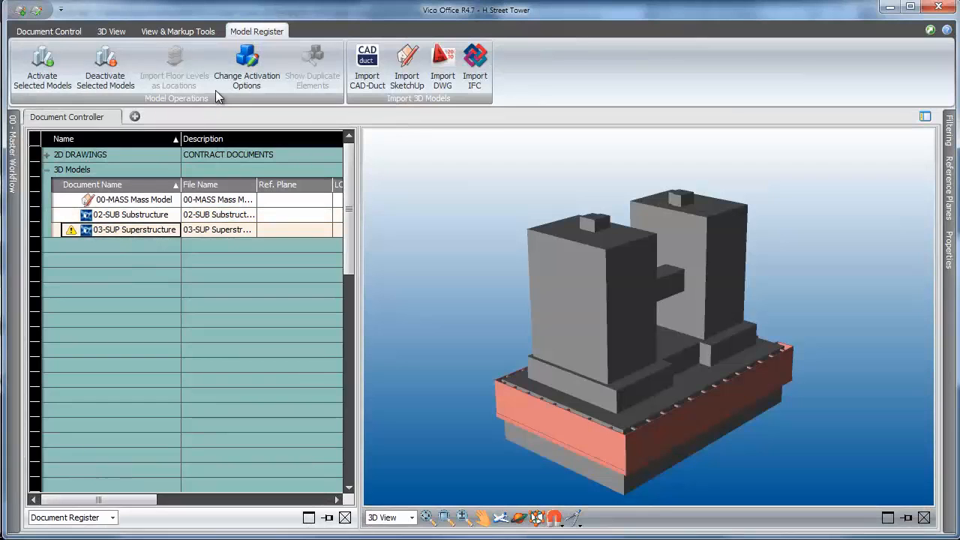
click(237, 75)
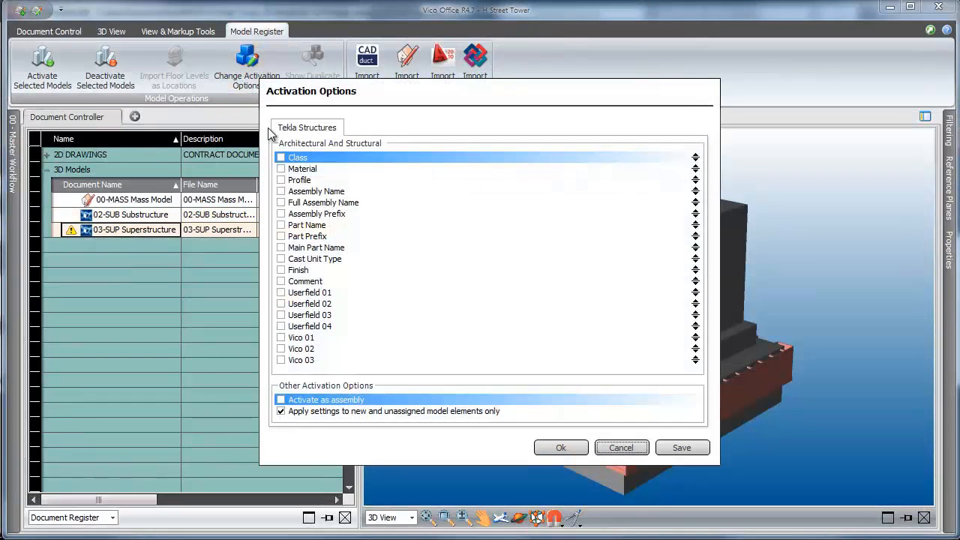
click(282, 192)
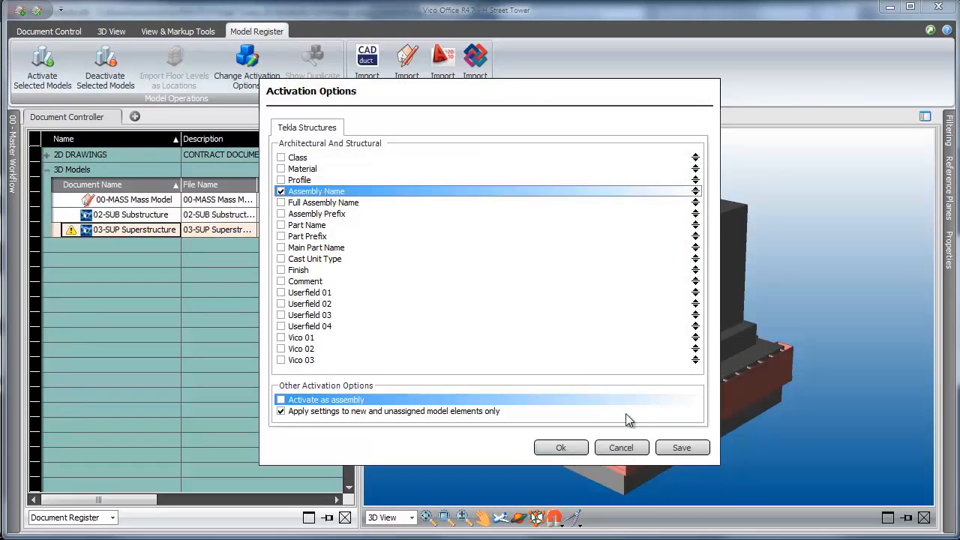
click(678, 448)
click(574, 450)
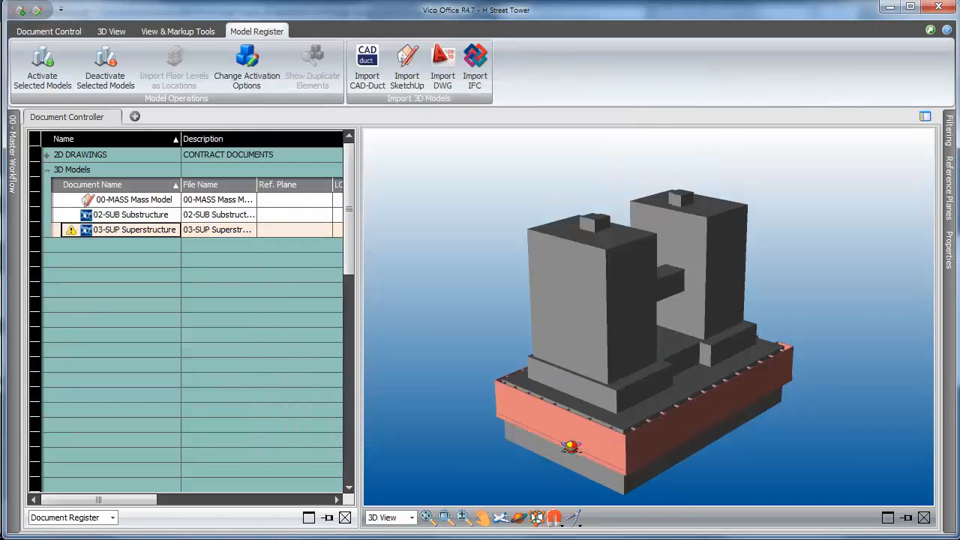
click(53, 70)
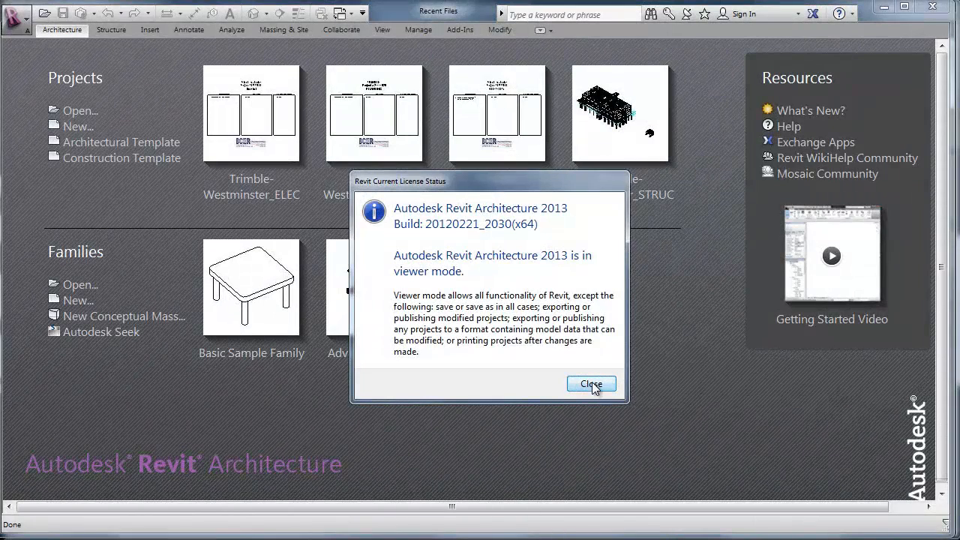
In Revit, dismiss the viewer mode notice and open 05-INT Interior.rvt from H Street Towers_3D Models, folder 05-INT, Design version 1
click(591, 384)
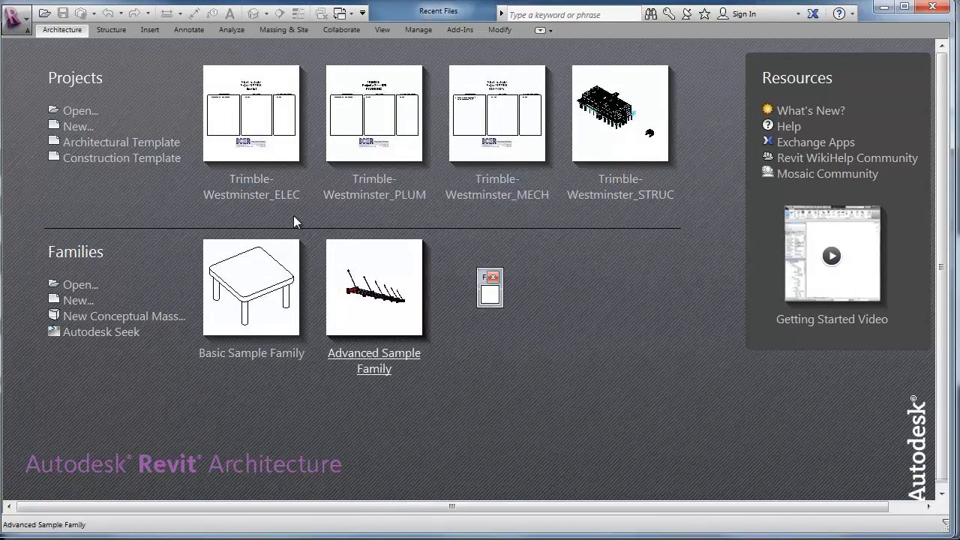
click(43, 13)
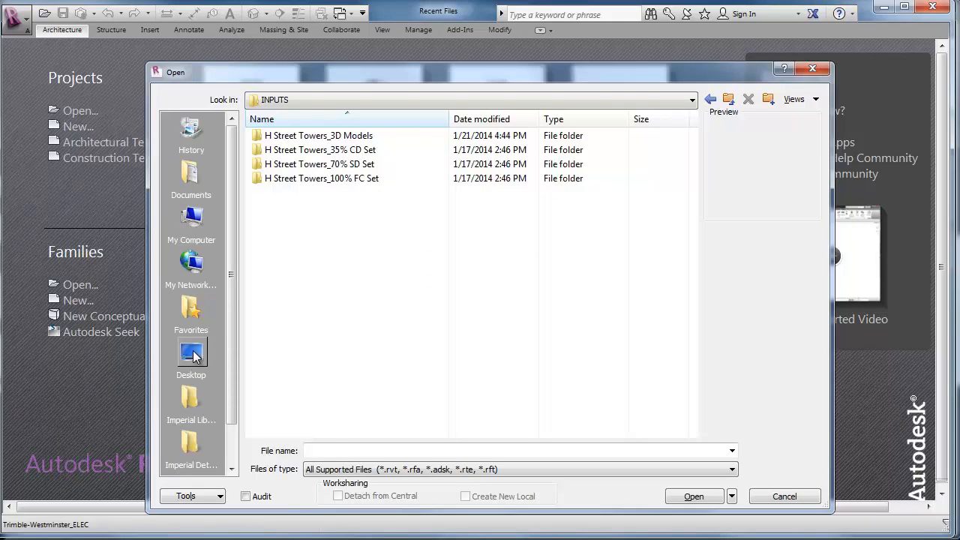
double_click(315, 136)
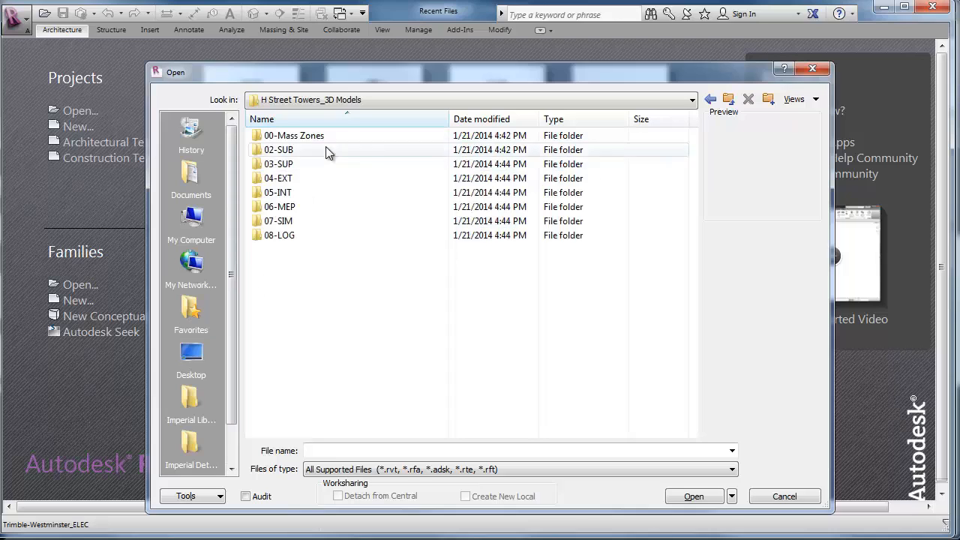
double_click(303, 195)
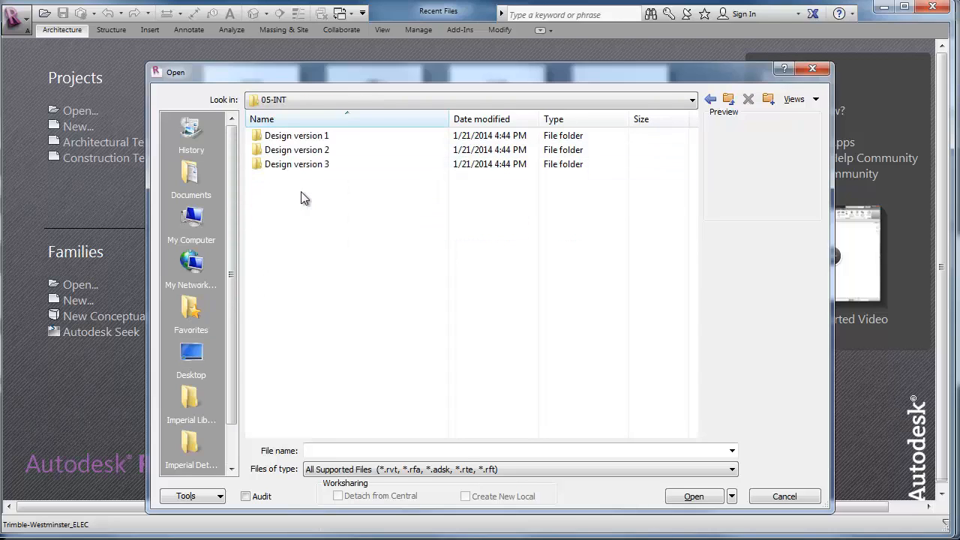
double_click(307, 137)
click(307, 137)
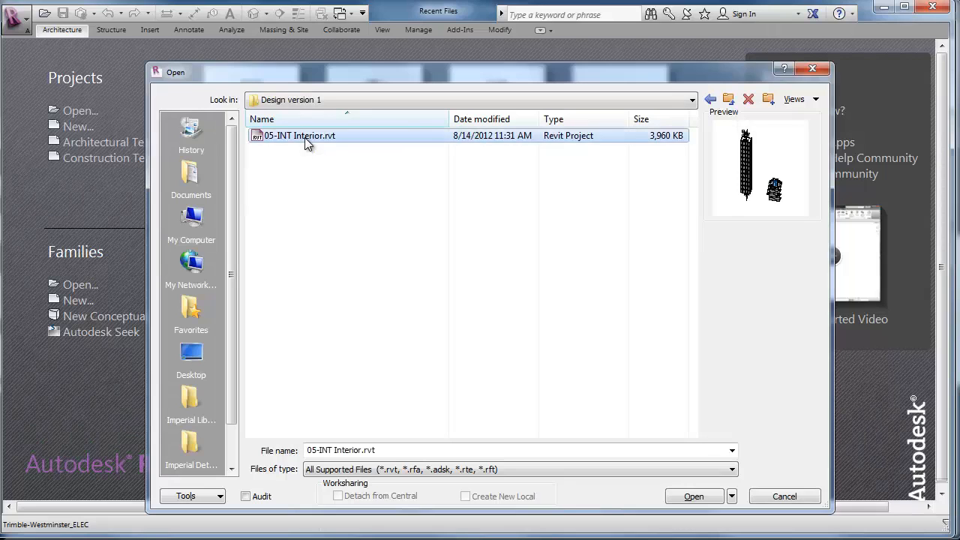
click(693, 496)
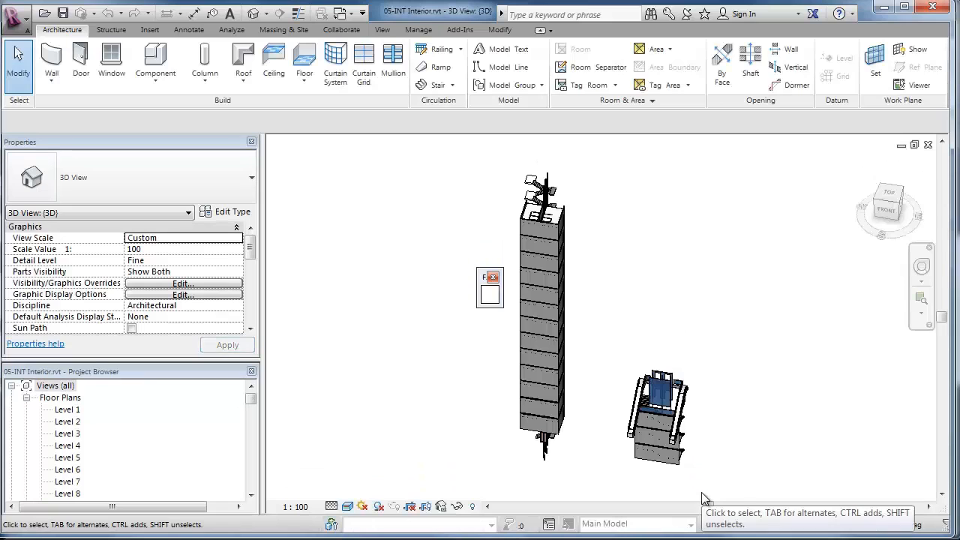
Publish the 05-INT Interior model's filtered content to Vico Office as a new model in the H Street Tower project
click(493, 277)
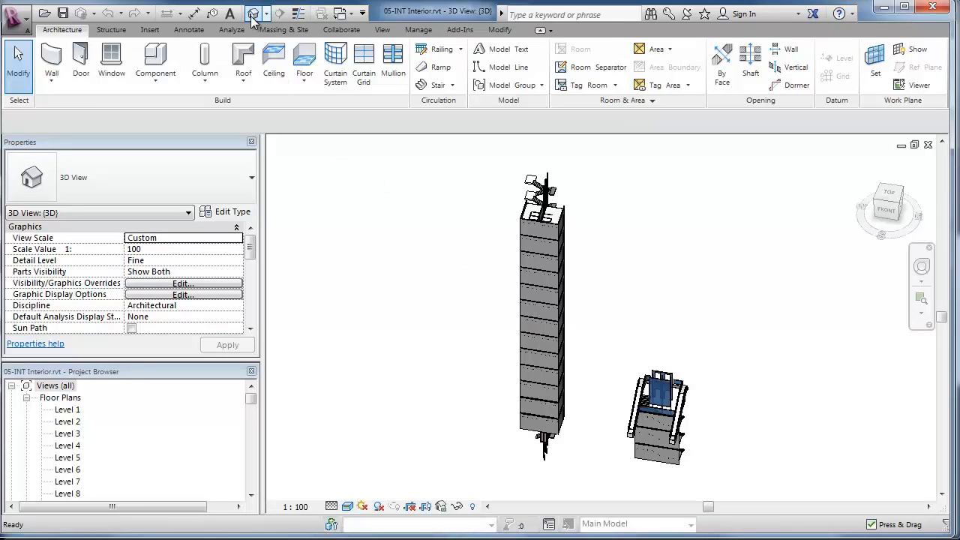
click(459, 31)
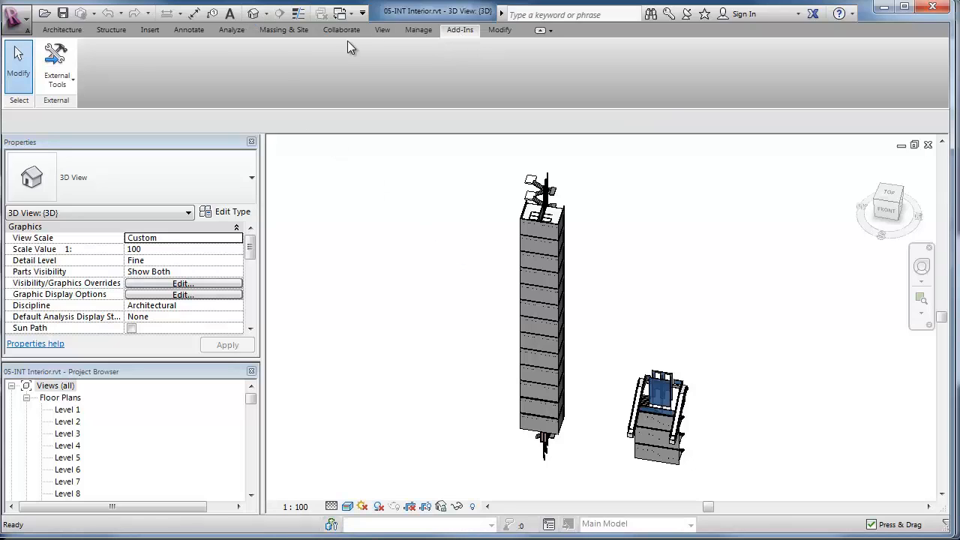
click(56, 75)
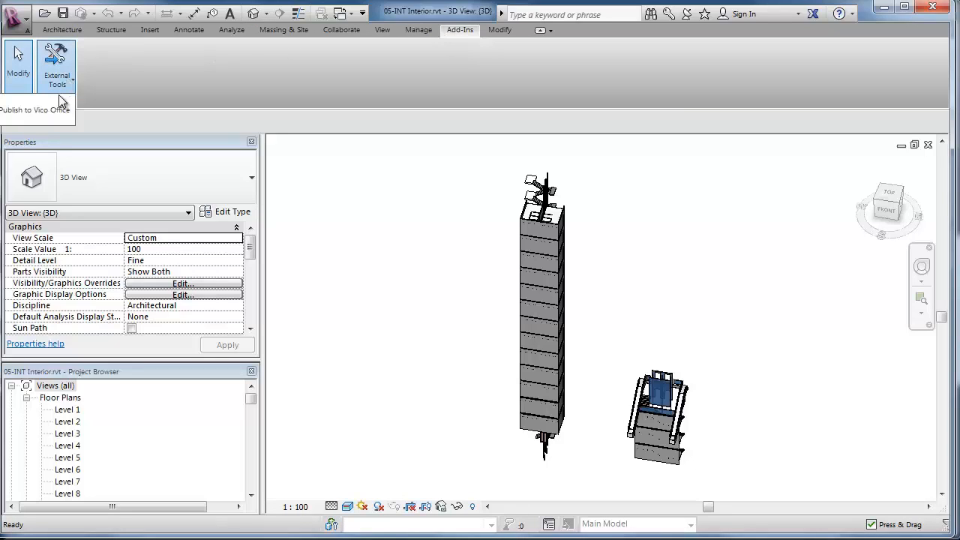
click(54, 113)
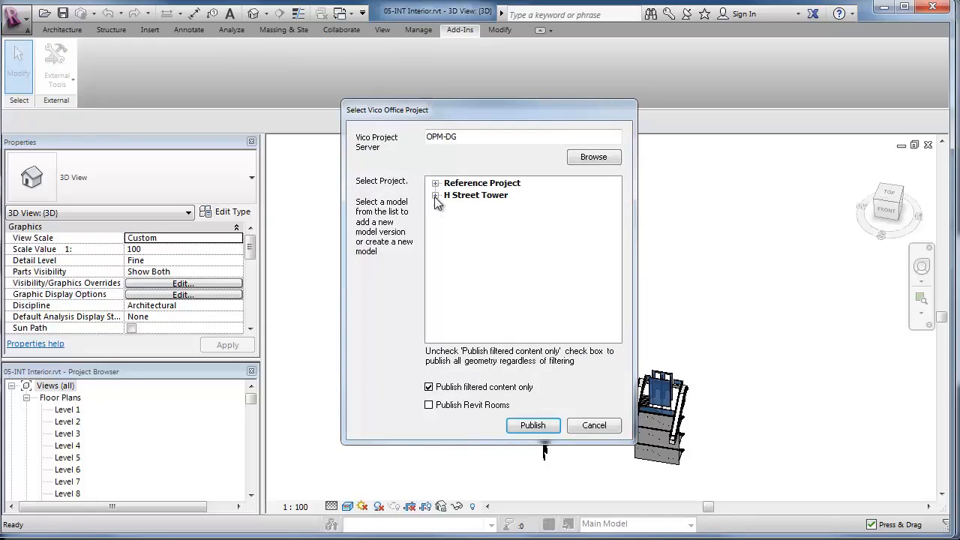
click(435, 195)
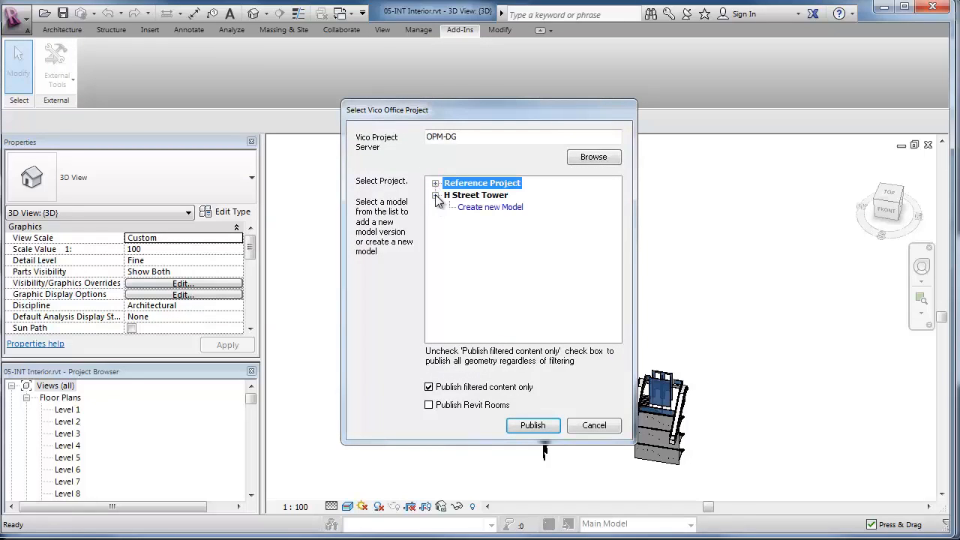
click(464, 207)
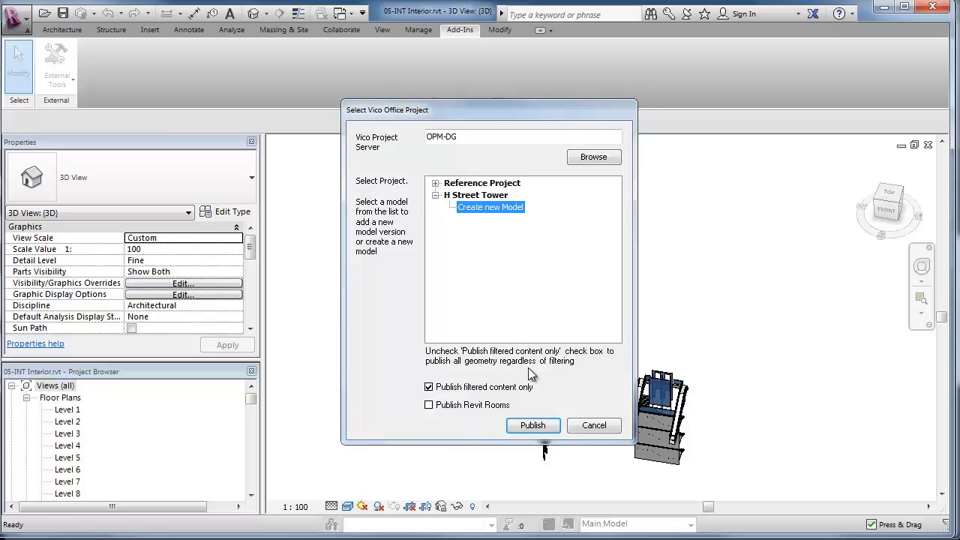
click(544, 425)
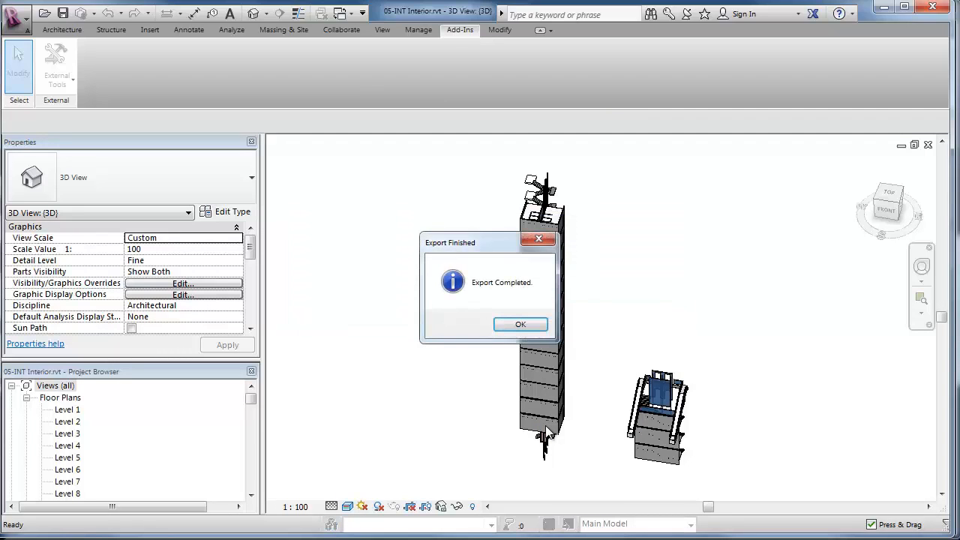
click(522, 323)
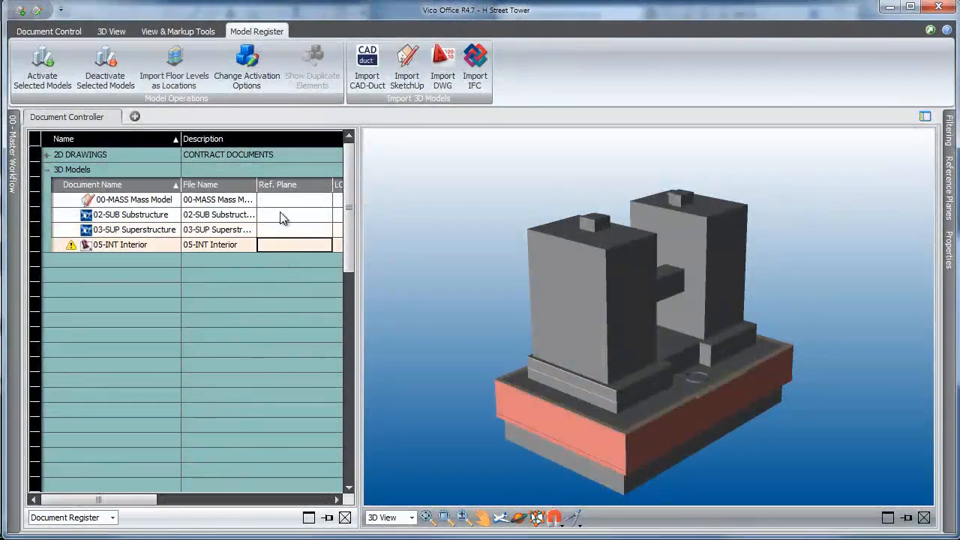
In Vico Office, save Family Type as the architectural and structural activation option for 05-INT Interior and activate the model
click(247, 71)
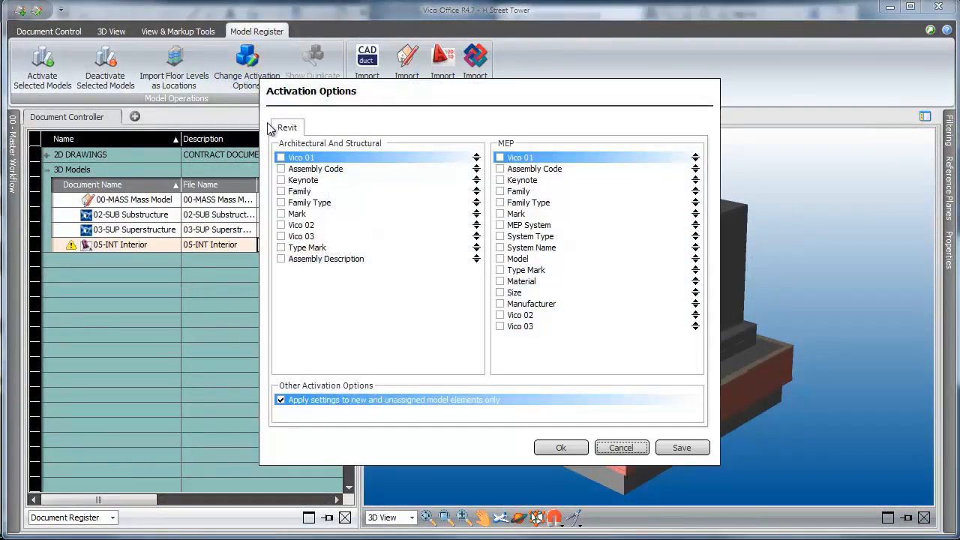
click(281, 202)
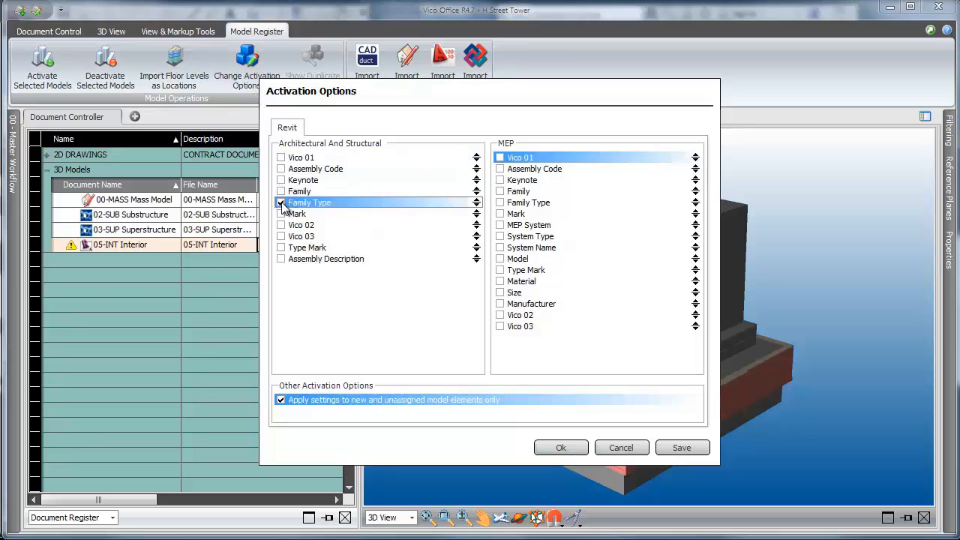
click(679, 447)
click(561, 447)
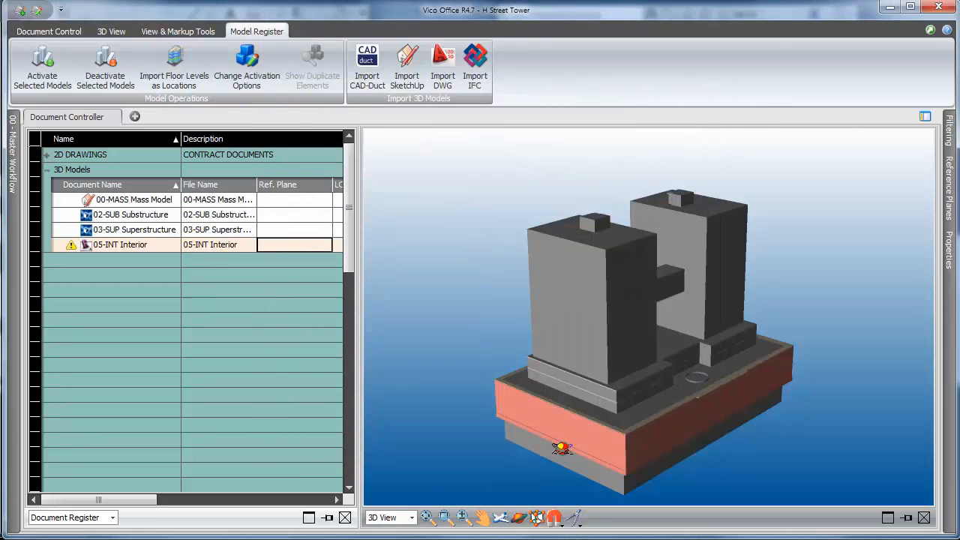
click(42, 71)
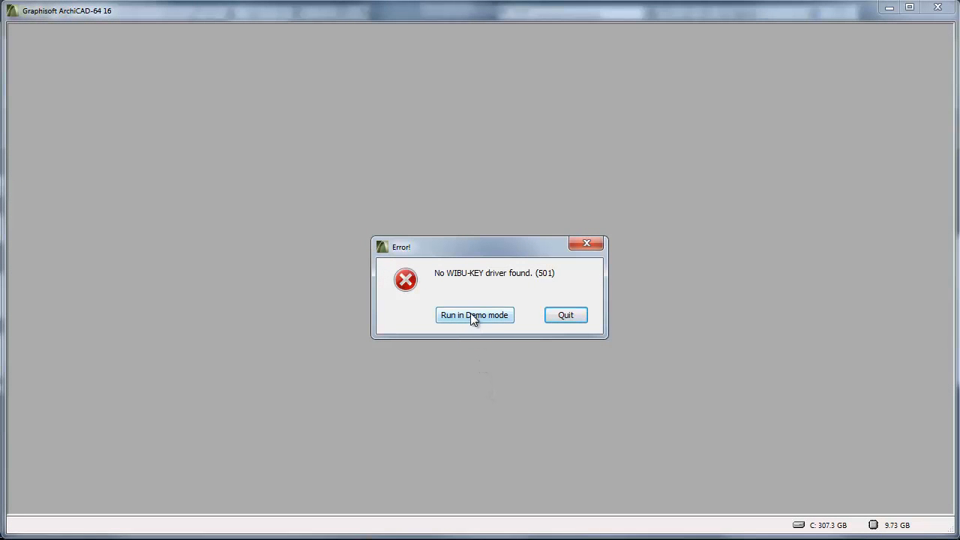
Run ArchiCAD in demo mode and open the Generic Perspective 3D view of the 04-EXT Exterior project
click(470, 315)
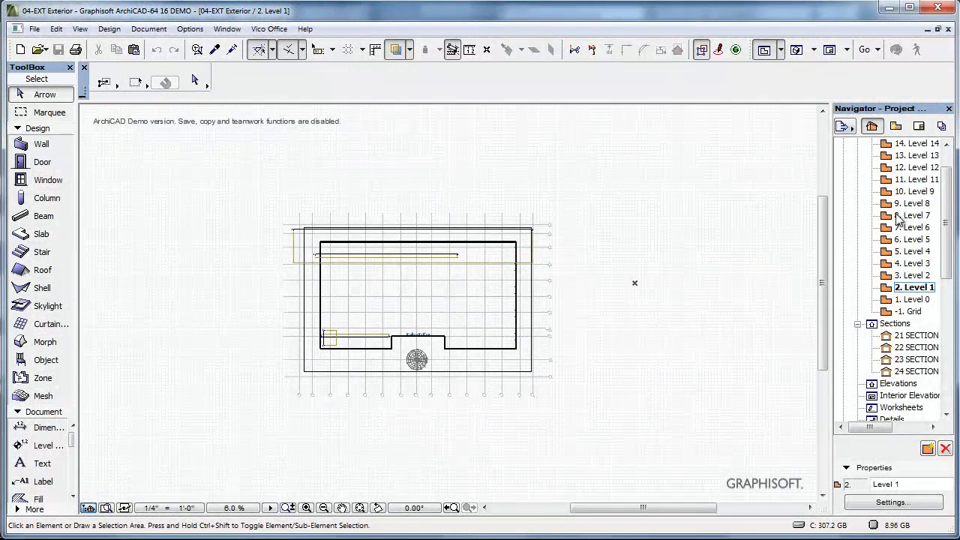
drag(946, 227, 945, 296)
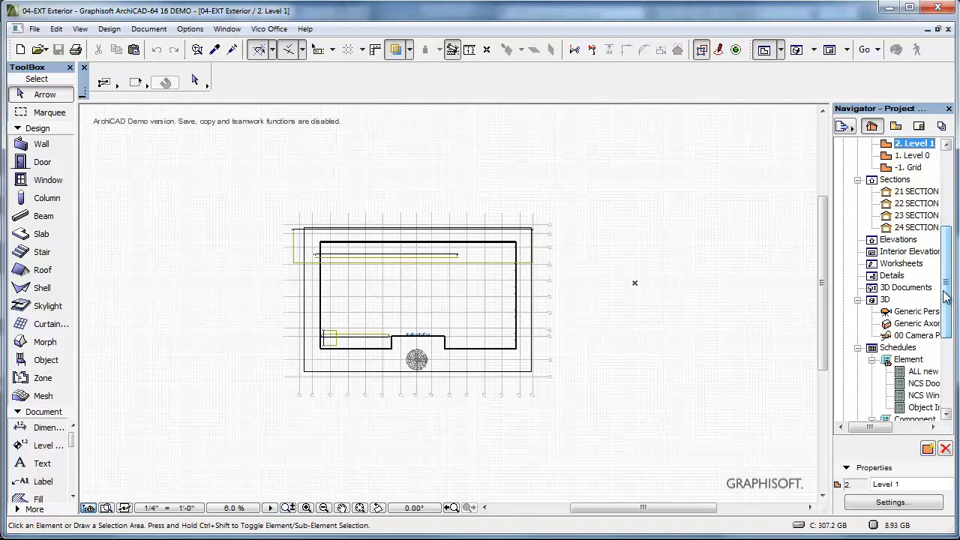
drag(832, 317, 796, 320)
click(884, 313)
double_click(884, 314)
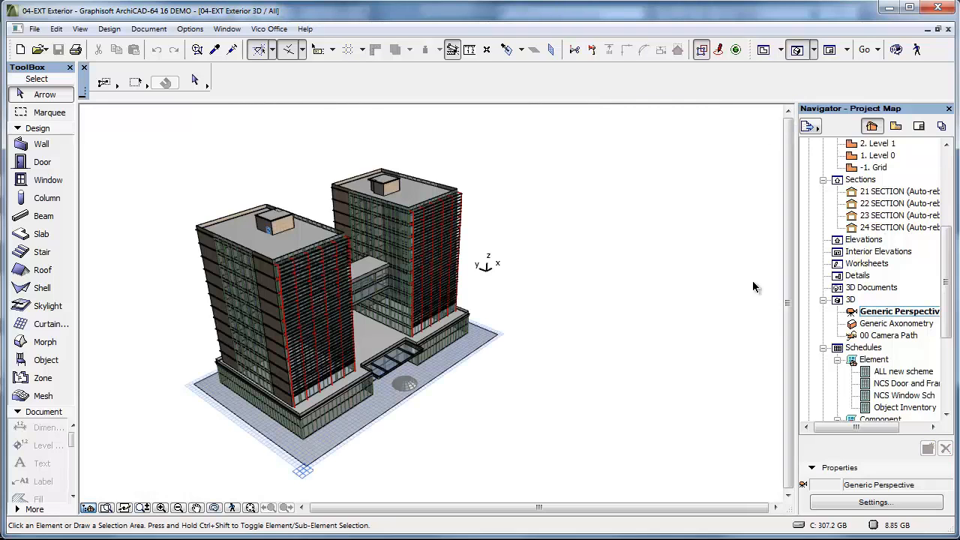
Publish the 04-EXT Exterior model to Vico Office as a new model in the H Street Tower project
click(263, 30)
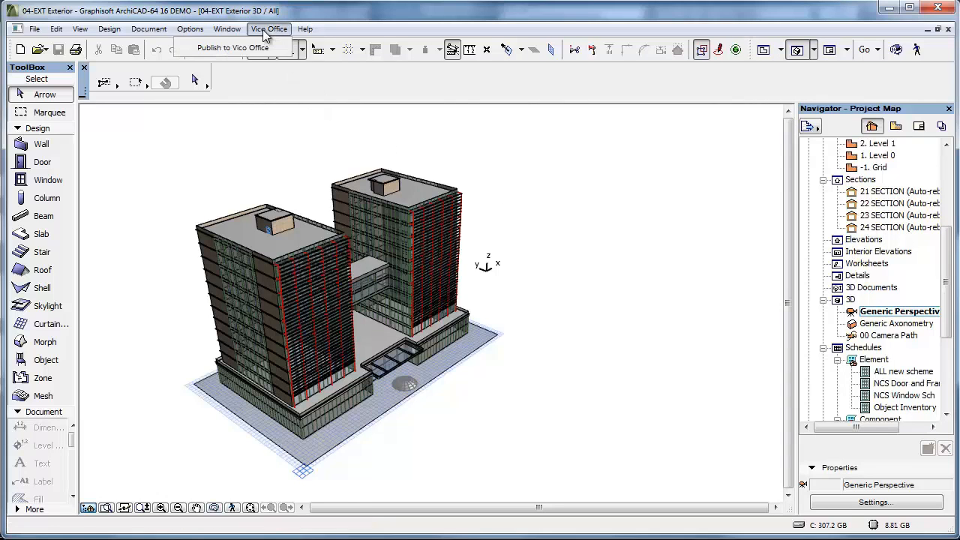
click(247, 49)
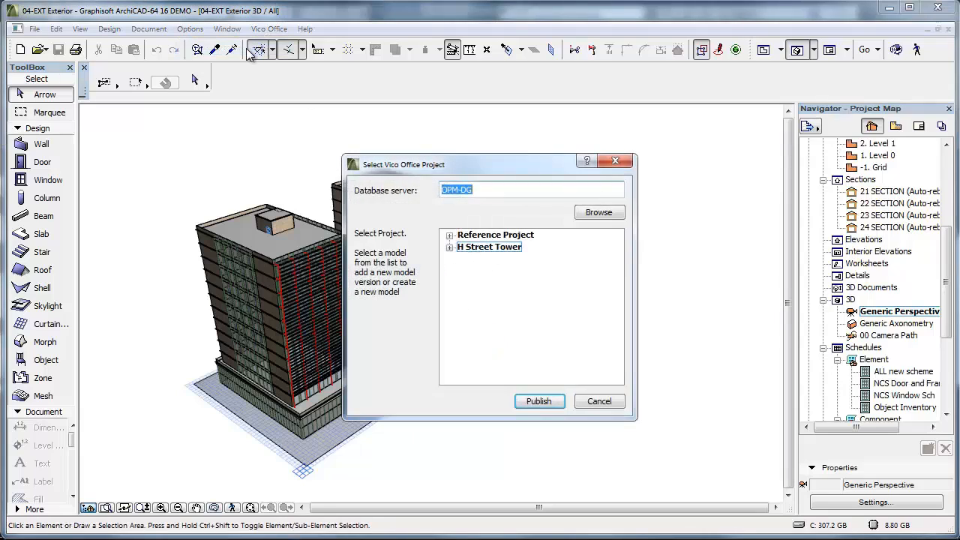
click(451, 247)
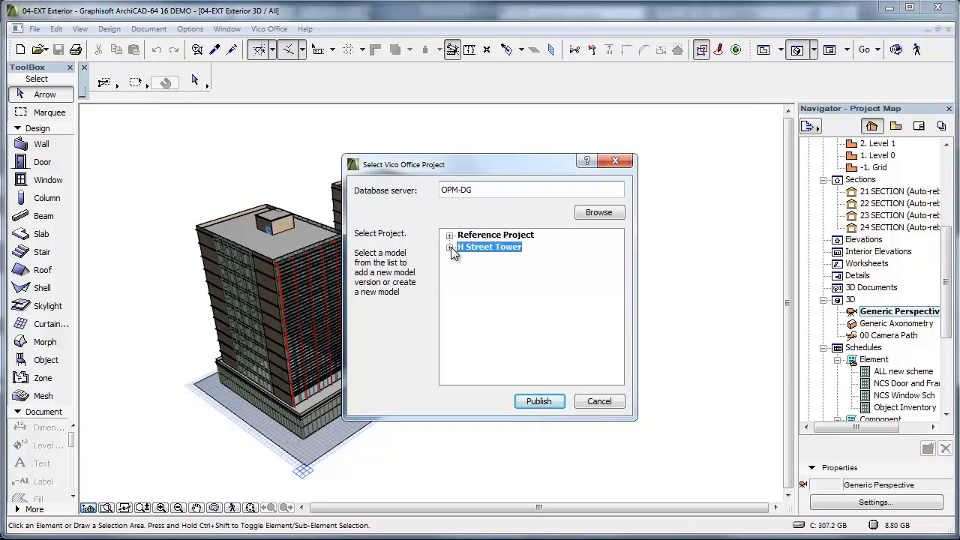
click(450, 247)
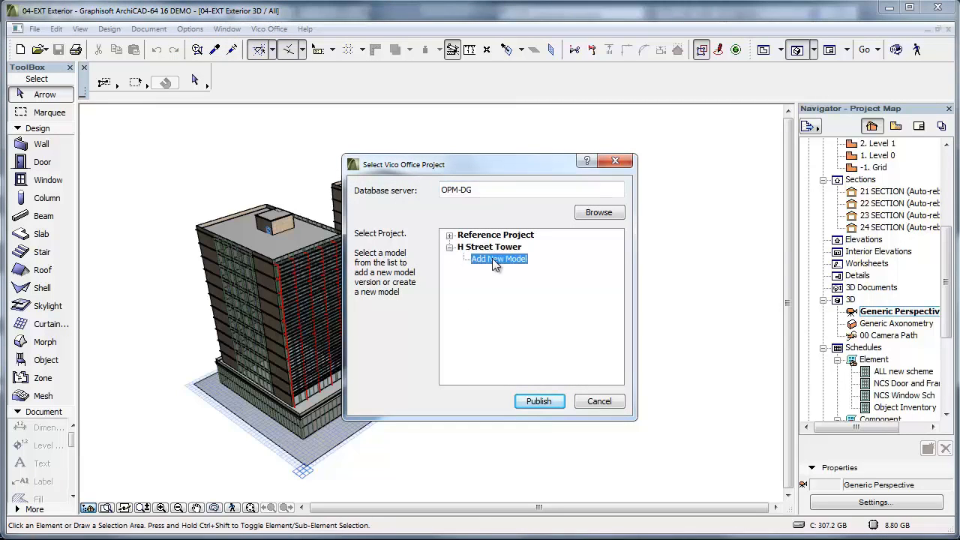
click(551, 400)
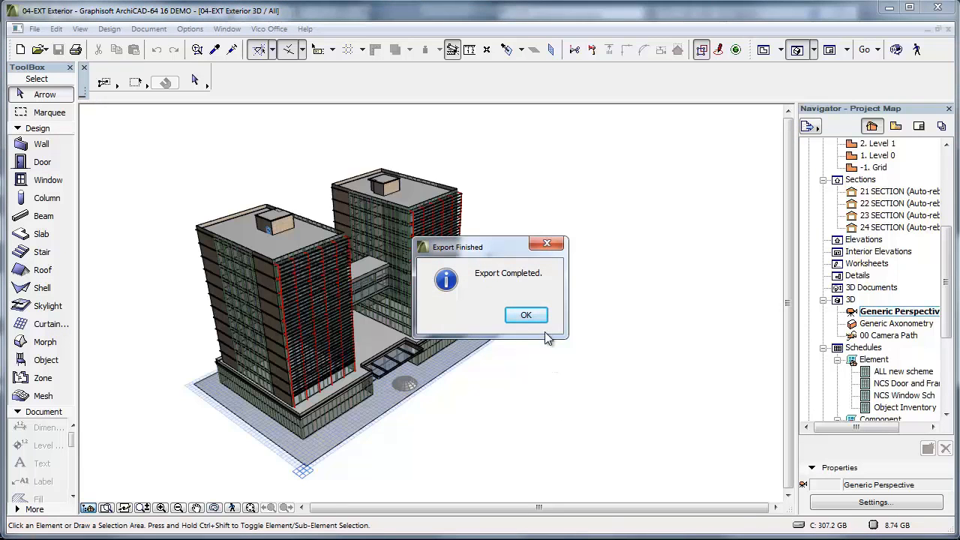
click(534, 315)
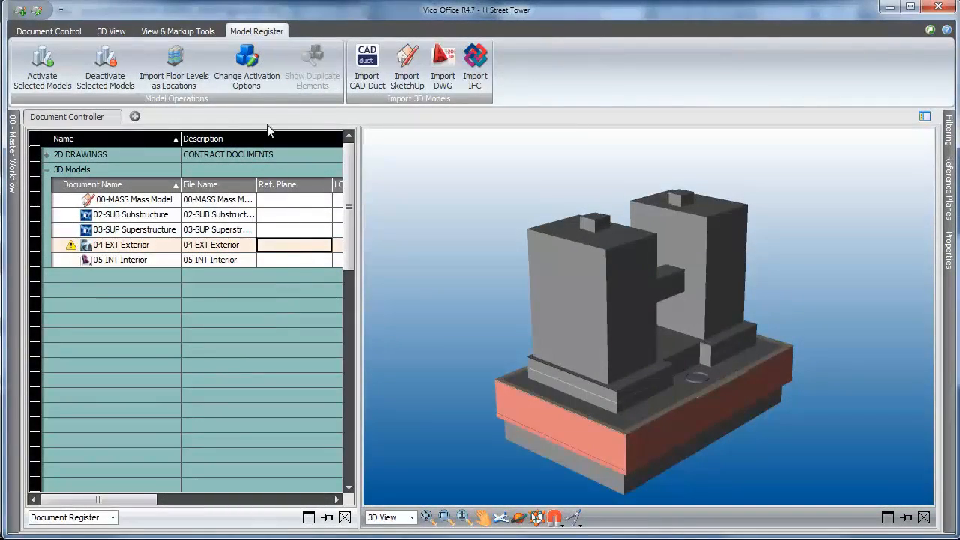
In Vico Office, set Layer as the architectural and structural activation option for 04-EXT Exterior and activate the model
click(255, 65)
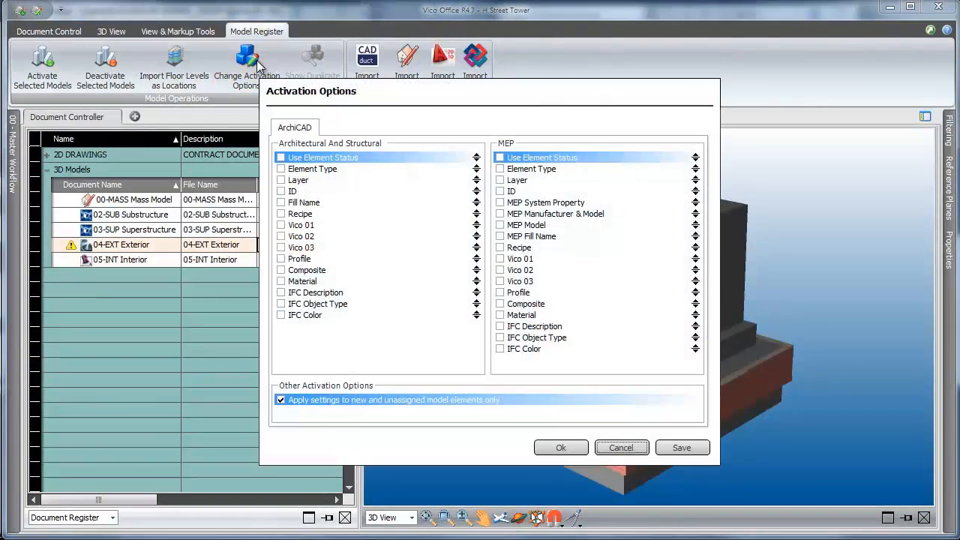
click(281, 179)
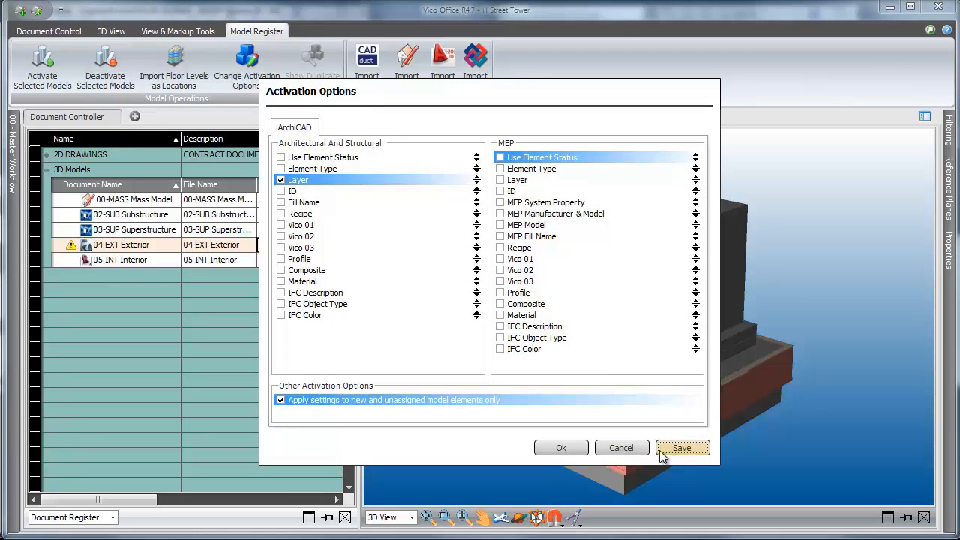
click(561, 448)
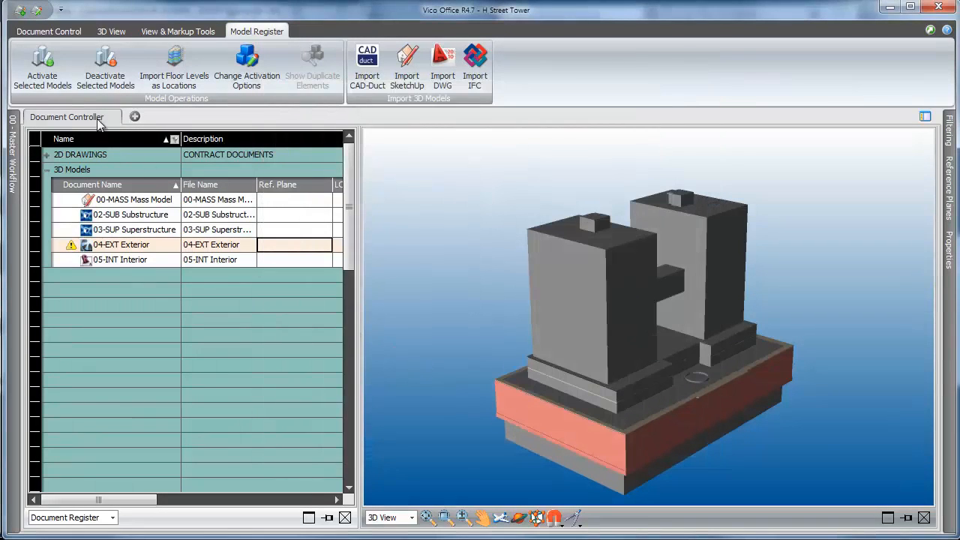
click(44, 75)
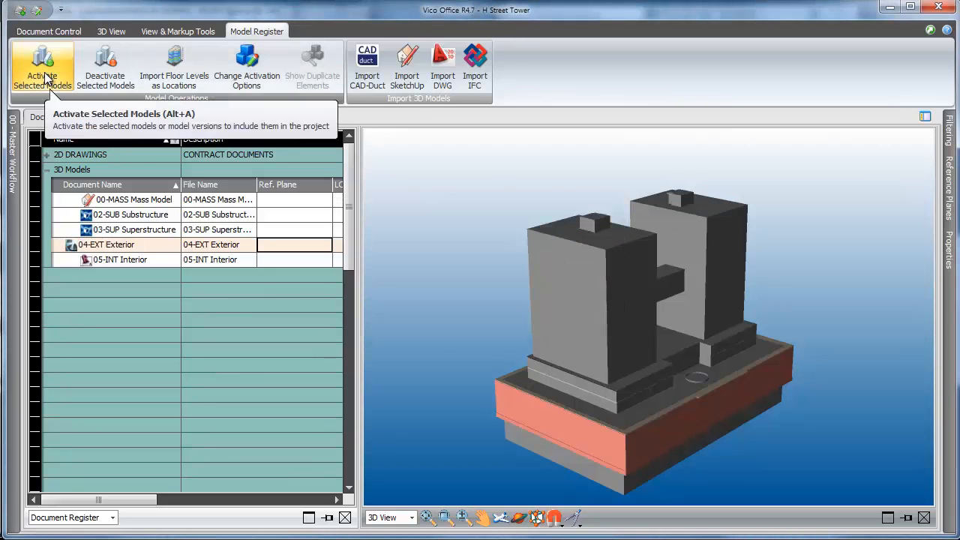
Widen the document register to reach its Versions column and select V1 of all five 3D models to display them together
drag(353, 323, 469, 328)
drag(247, 502, 407, 514)
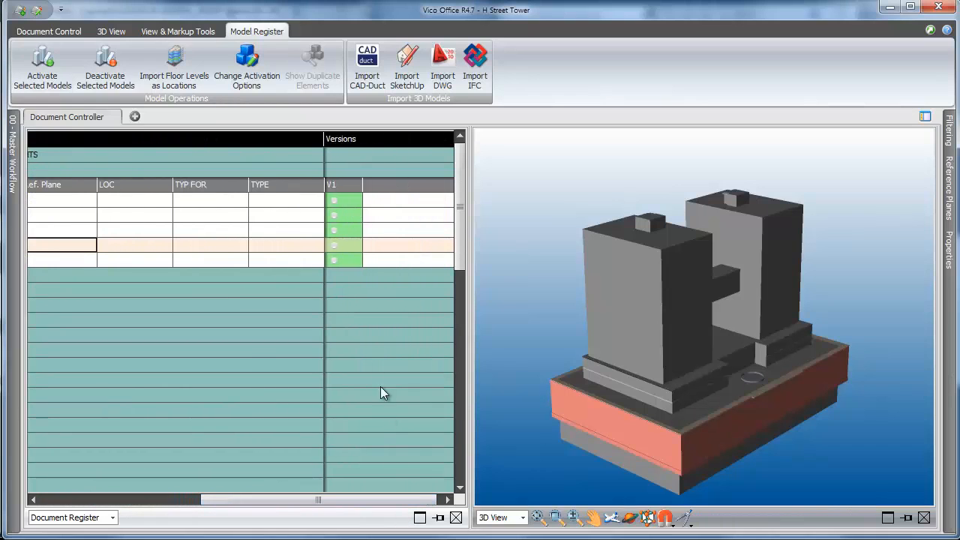
click(346, 201)
ctrl+click(347, 217)
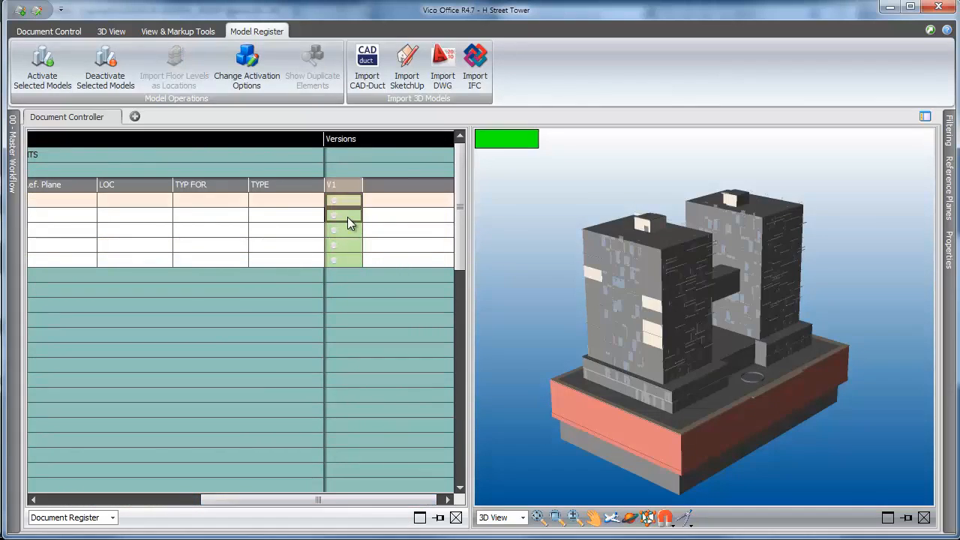
ctrl+click(349, 230)
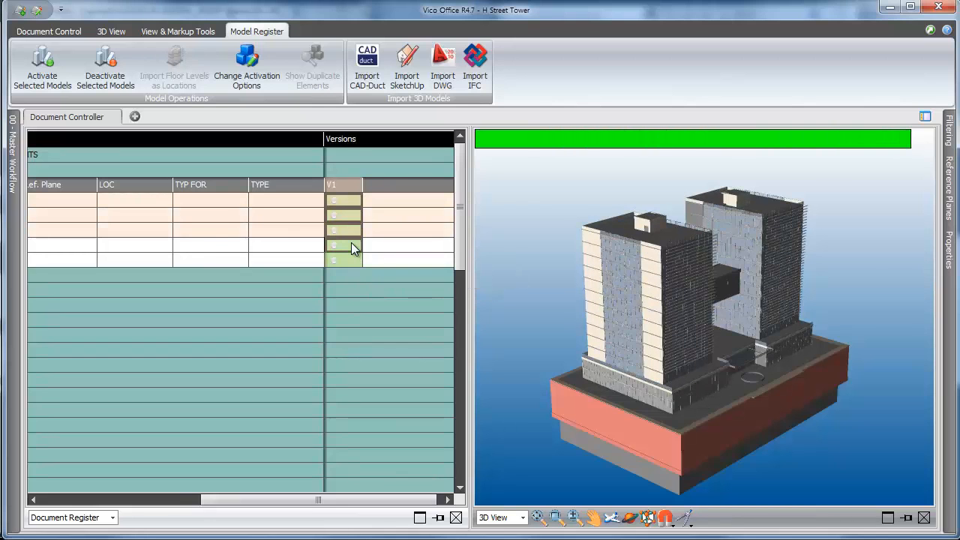
ctrl+click(351, 242)
ctrl+click(352, 257)
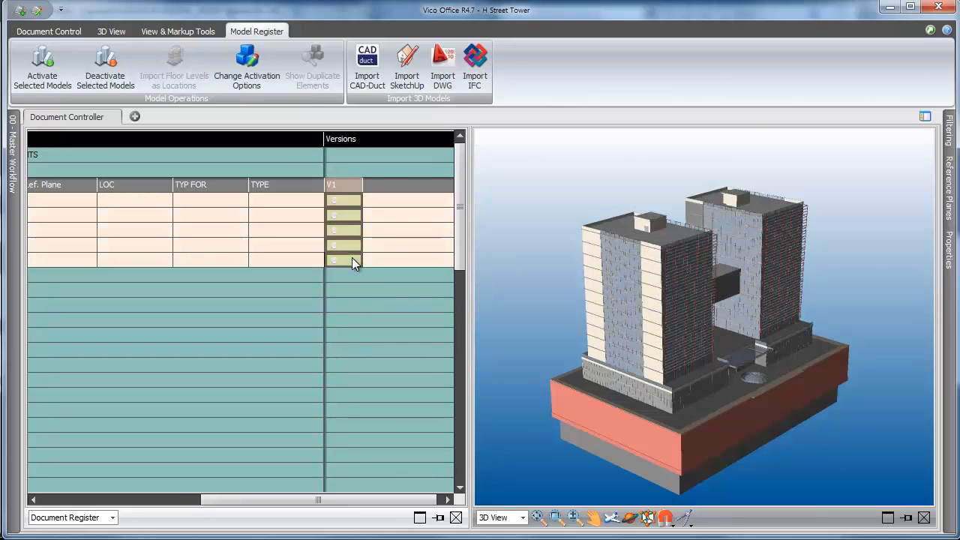
Review the activation options of the selected models for SketchUp, Tekla Structures, ArchiCAD and Revit
click(248, 66)
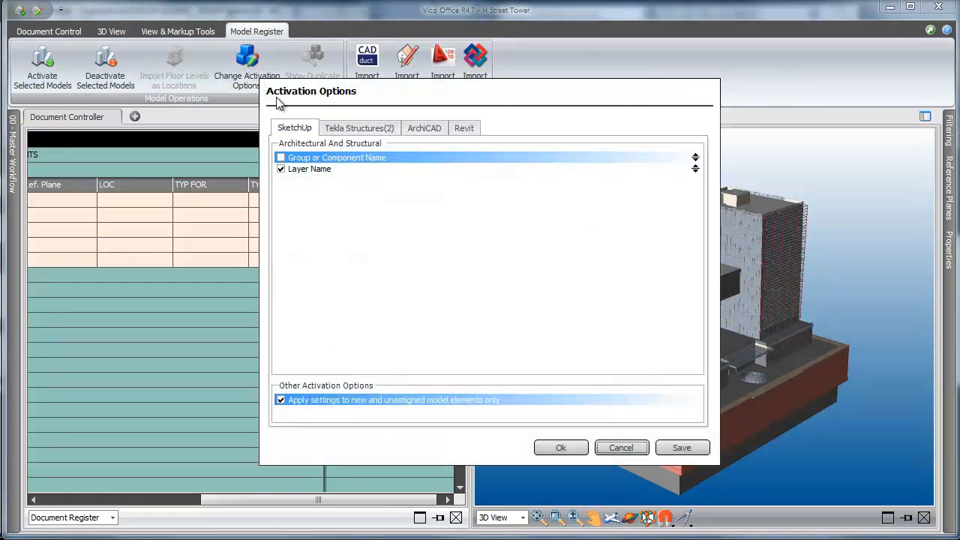
click(341, 133)
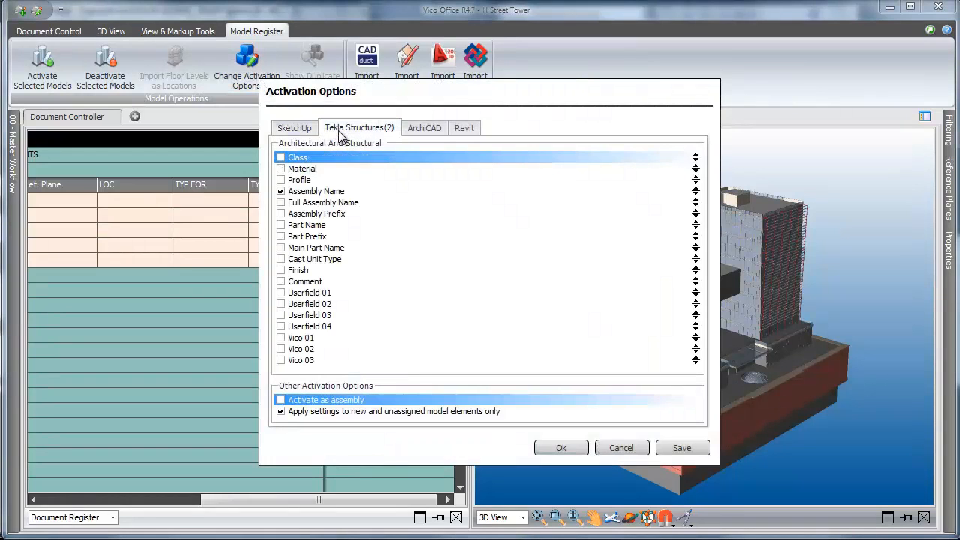
click(424, 132)
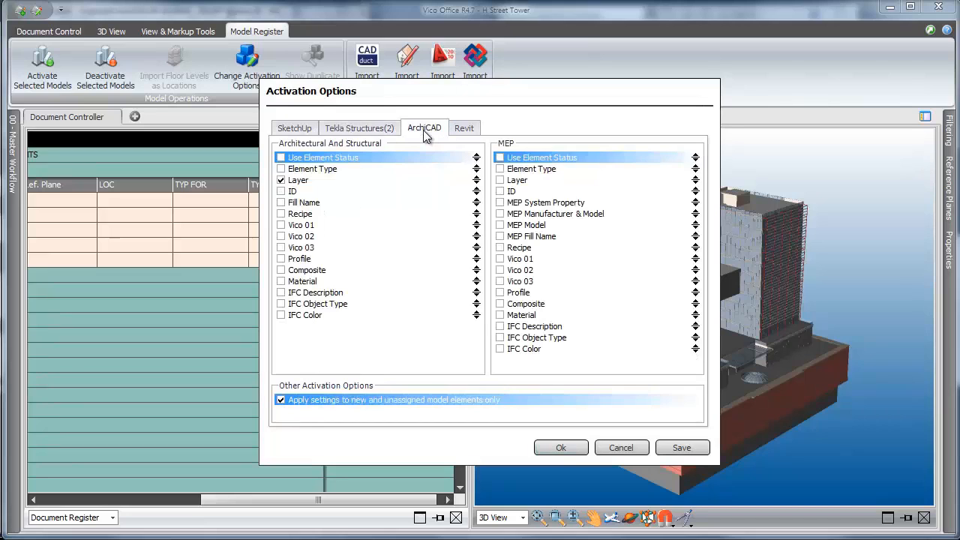
click(466, 130)
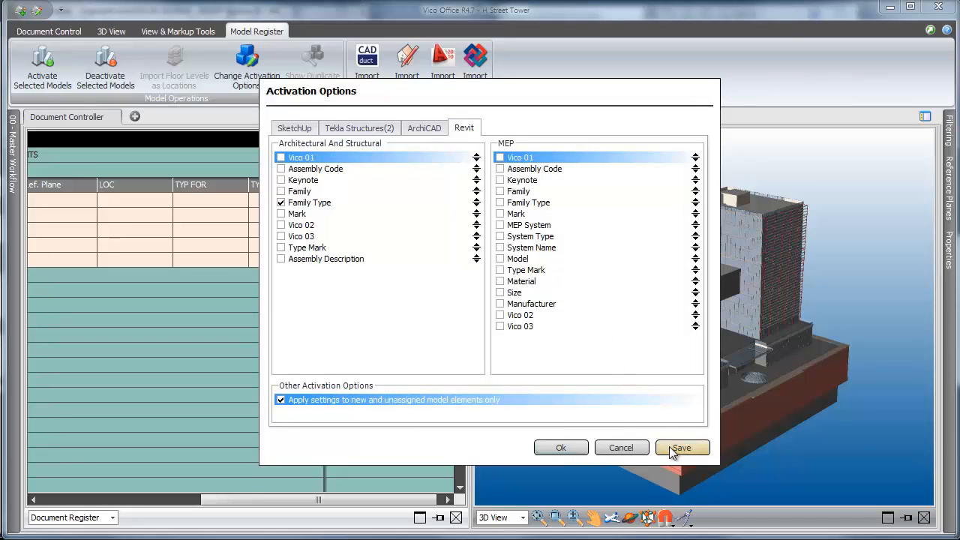
click(560, 447)
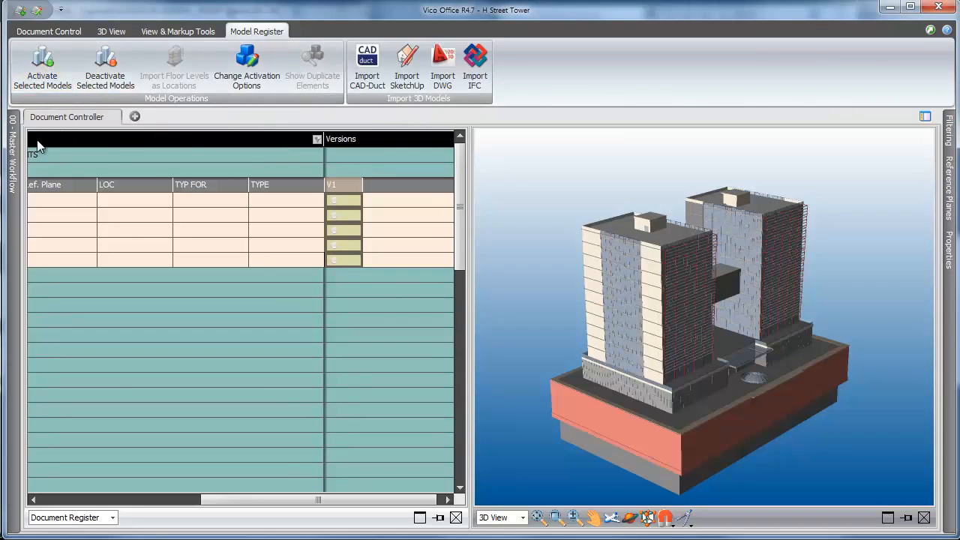
Go to the project dashboard and close the H Street Tower project
mouse_move(13, 157)
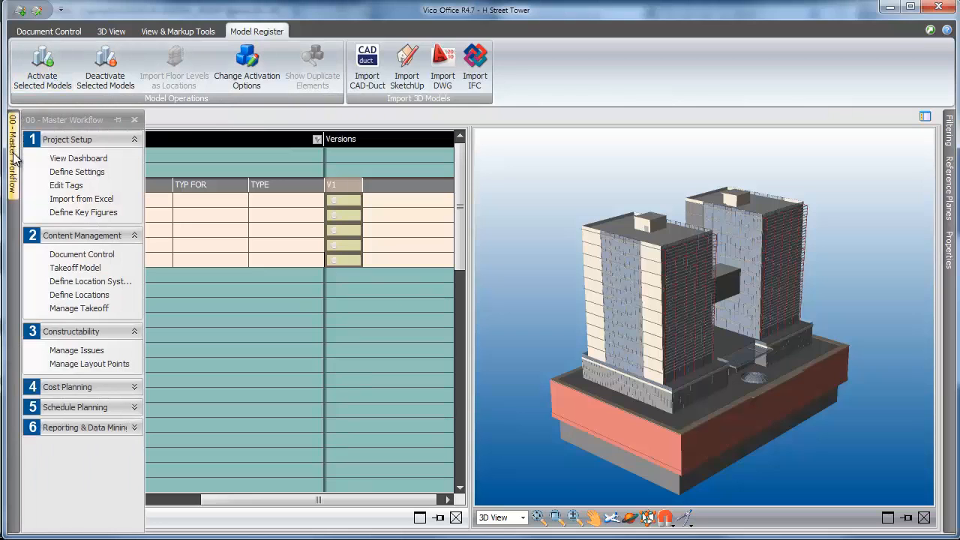
click(78, 158)
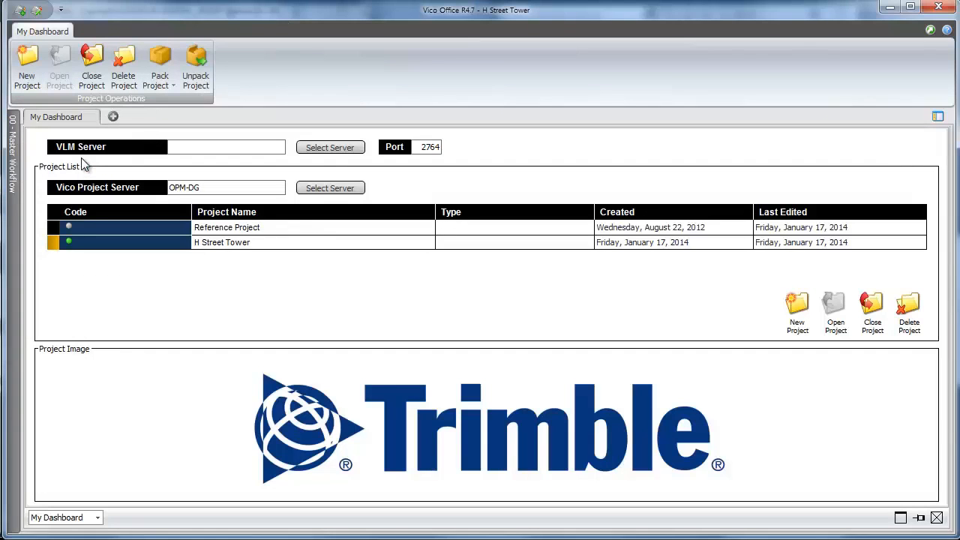
click(91, 64)
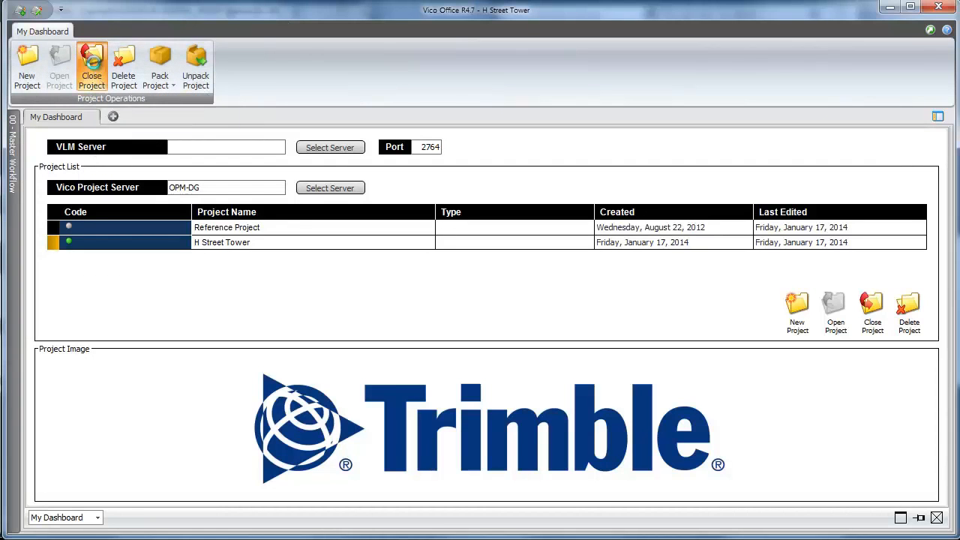